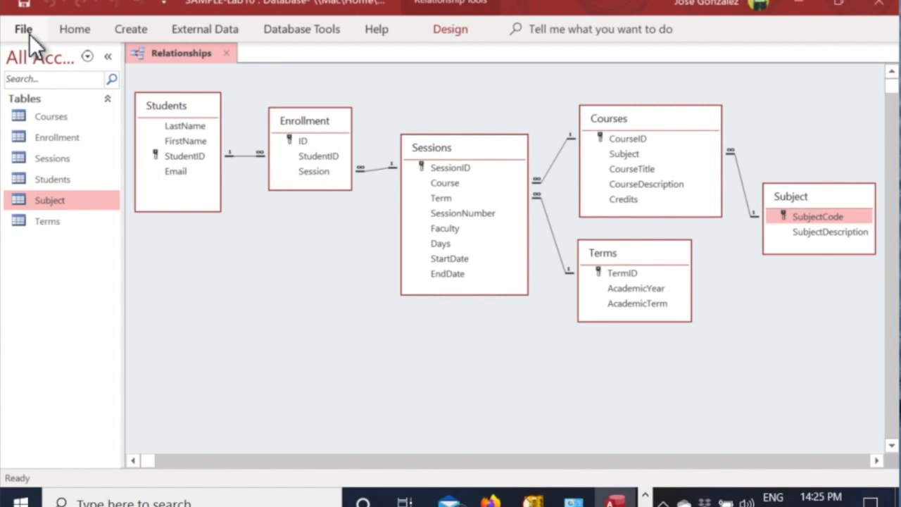
click(71, 31)
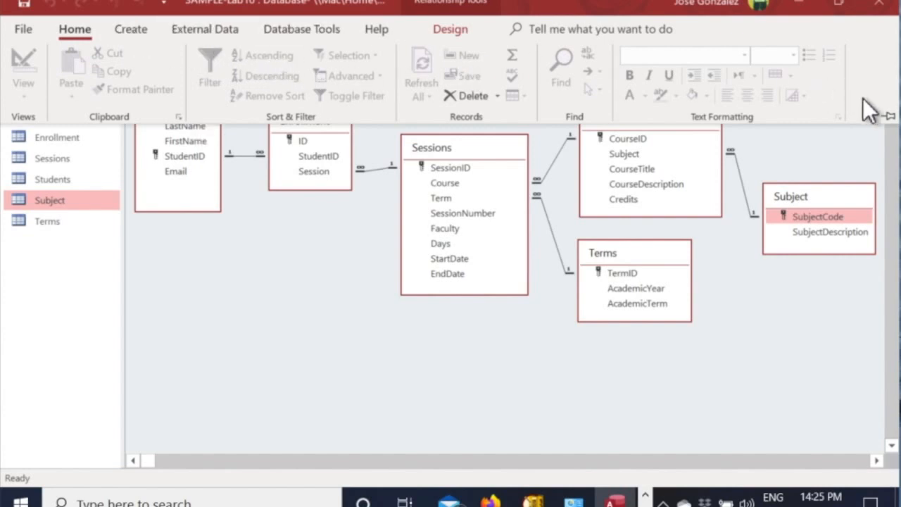
click(889, 117)
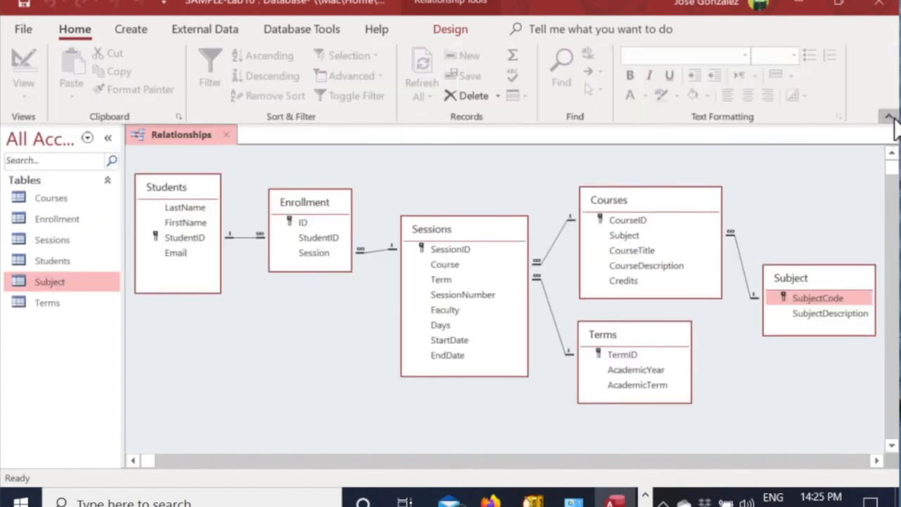
click(888, 116)
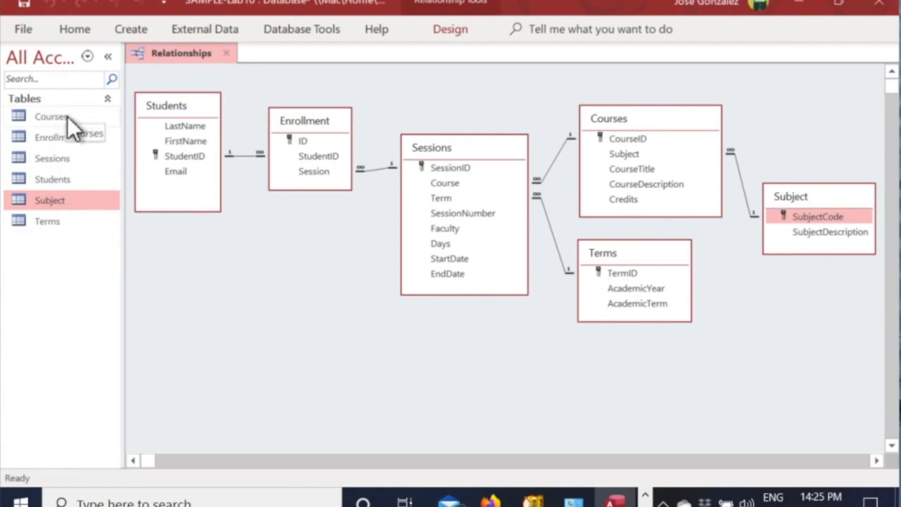
click(109, 101)
click(110, 102)
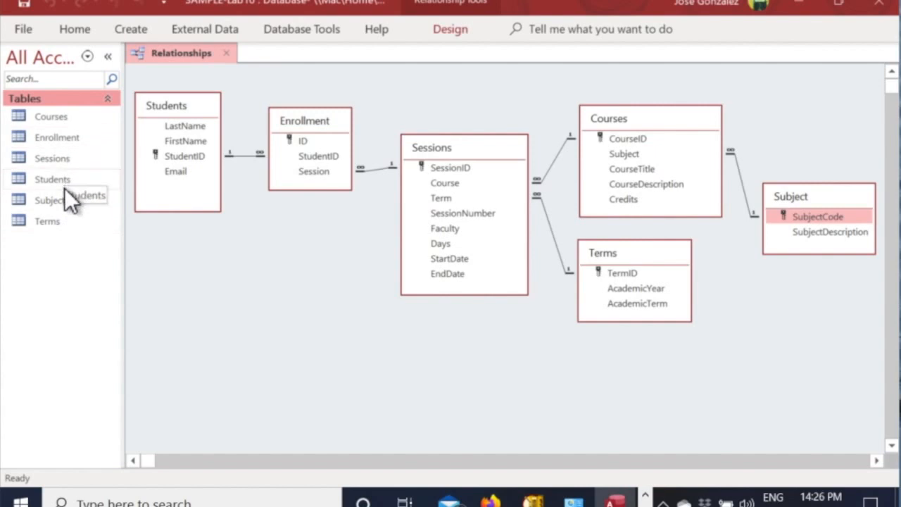
Step: Open the Subject table and look over its subject codes and descriptions, including the Computer Information Systems record
click(56, 203)
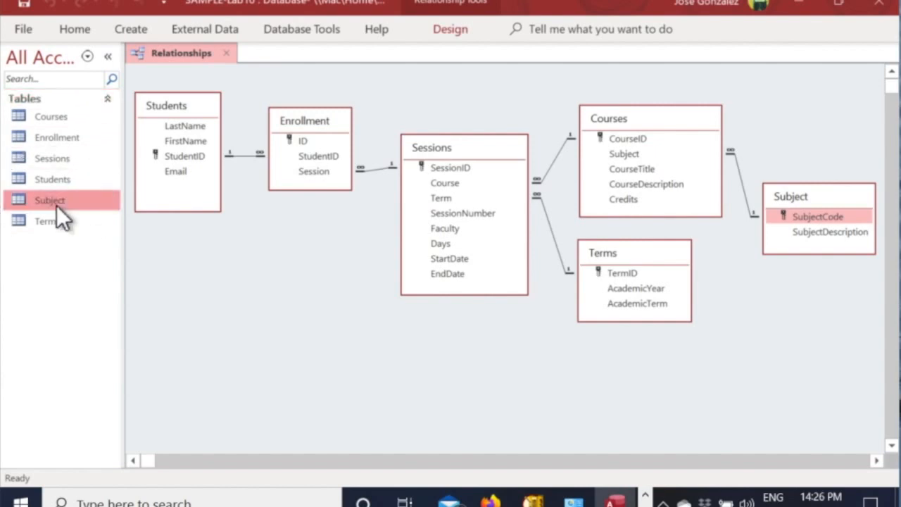
double_click(56, 203)
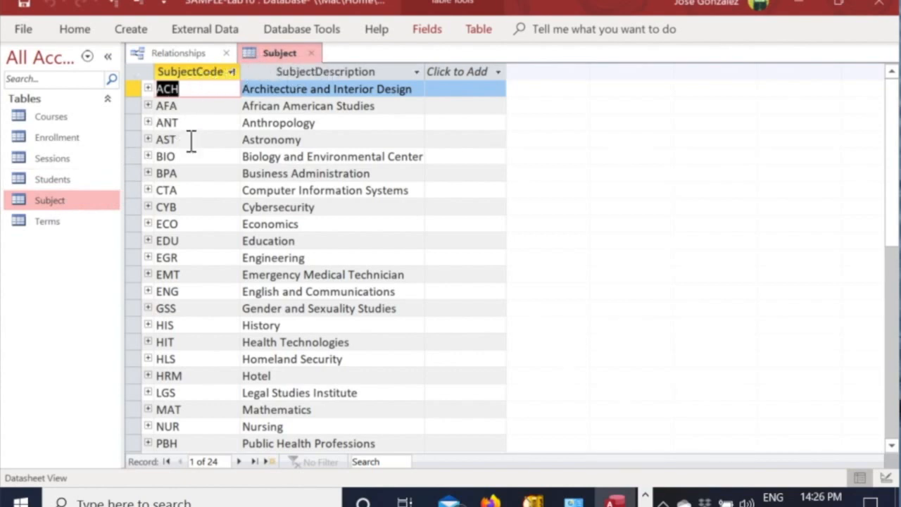
click(207, 91)
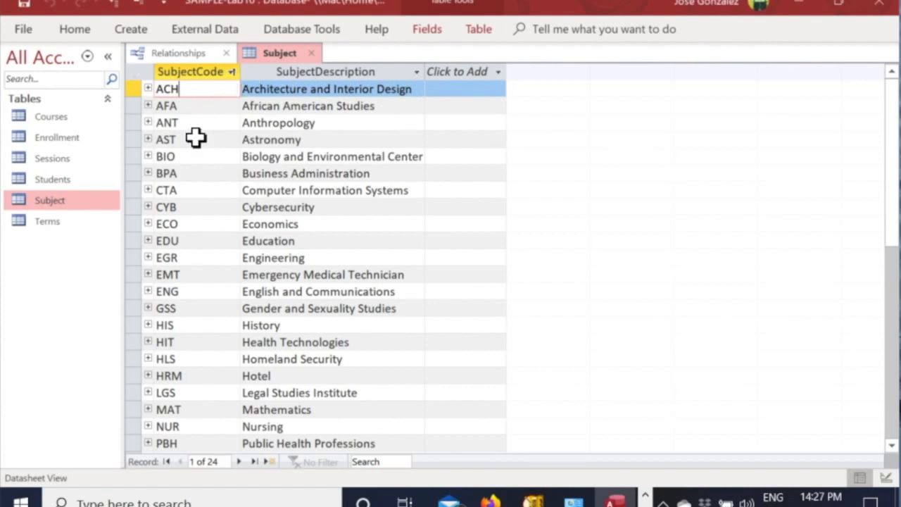
click(201, 194)
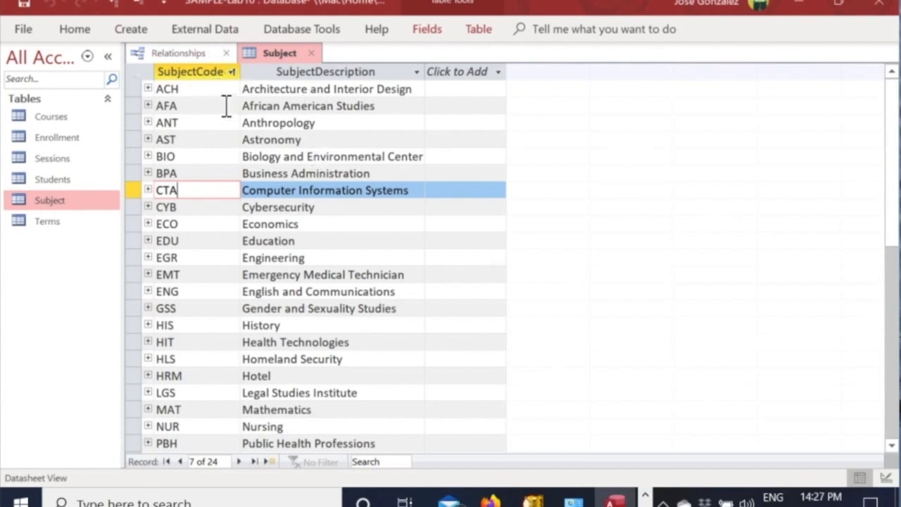
Step: Show the Subject table in Design View and examine the properties of the SubjectCode field
click(79, 30)
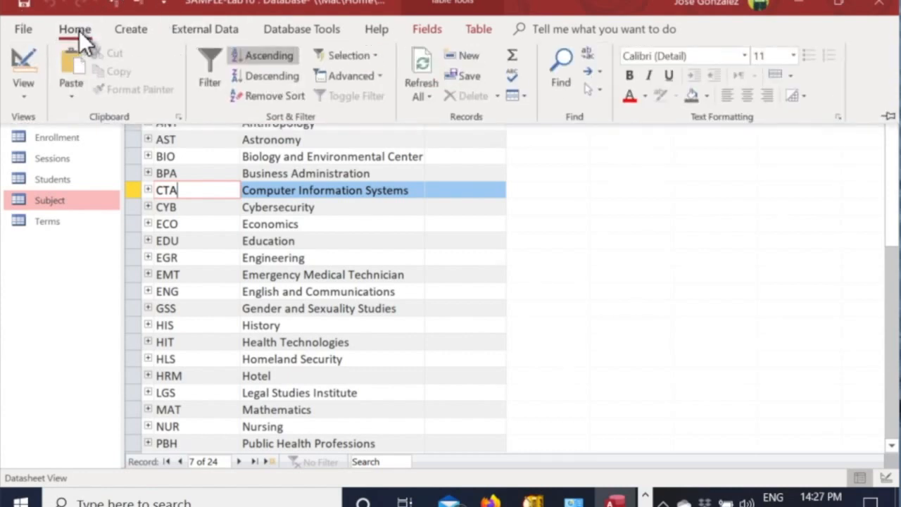
click(26, 97)
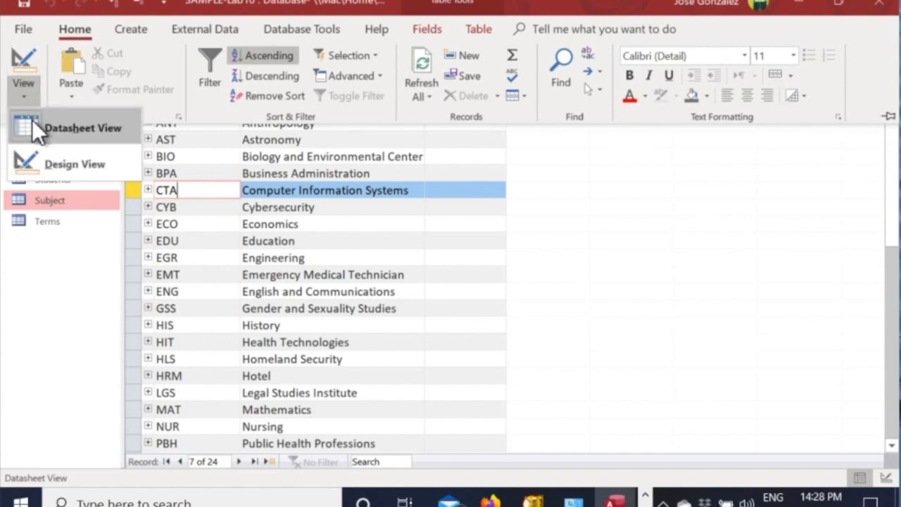
click(59, 161)
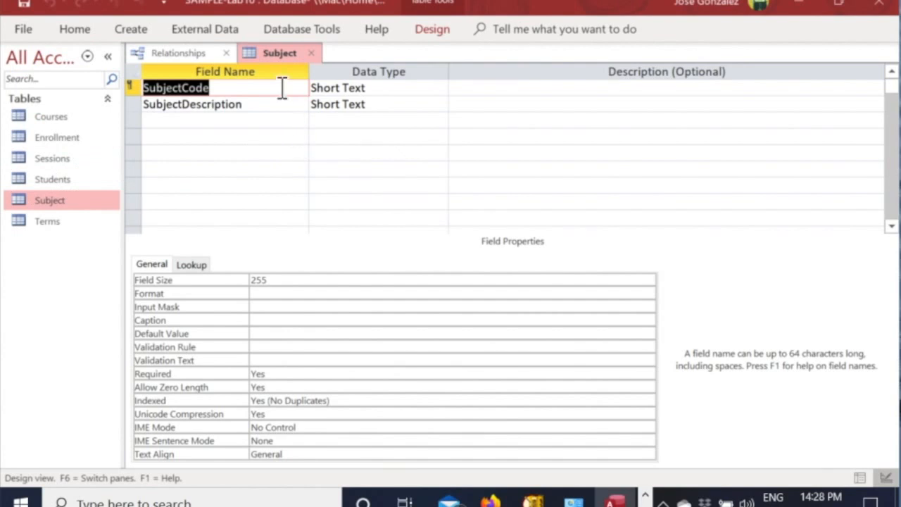
click(241, 88)
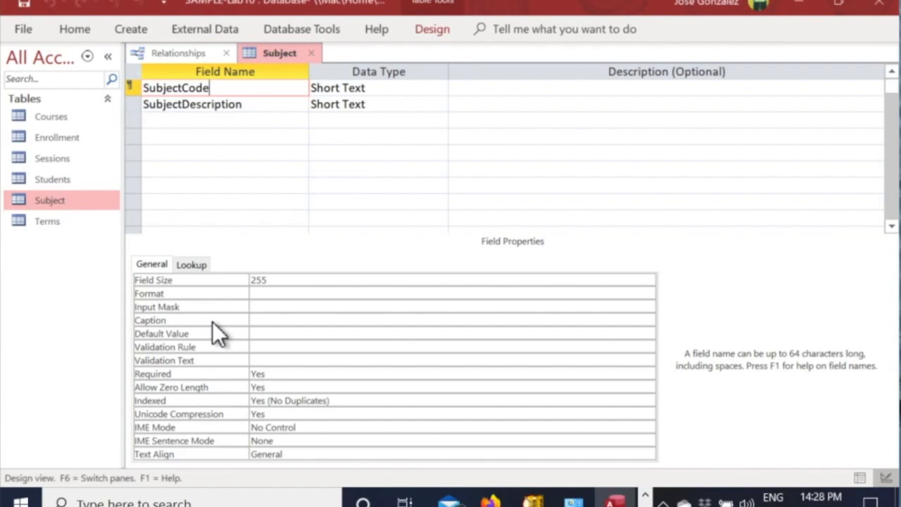
Step: Return the Subject table to Datasheet View and close it
click(73, 28)
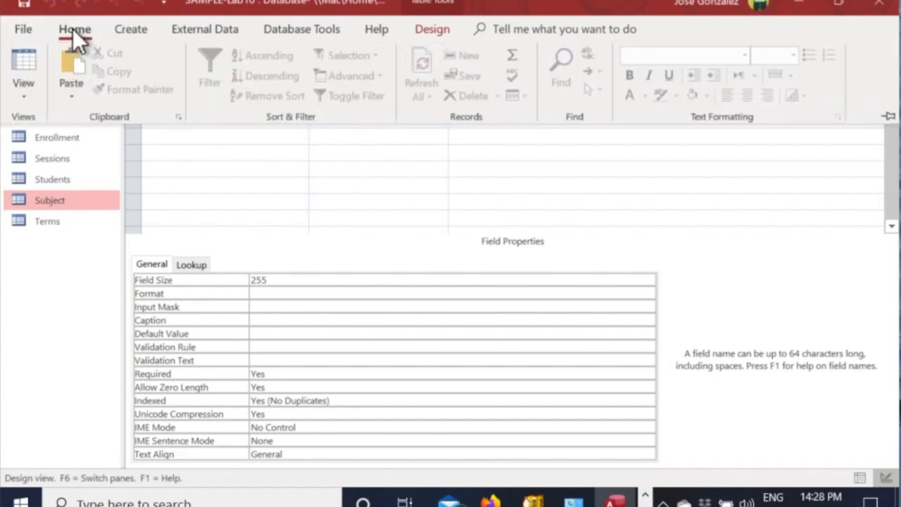
click(24, 61)
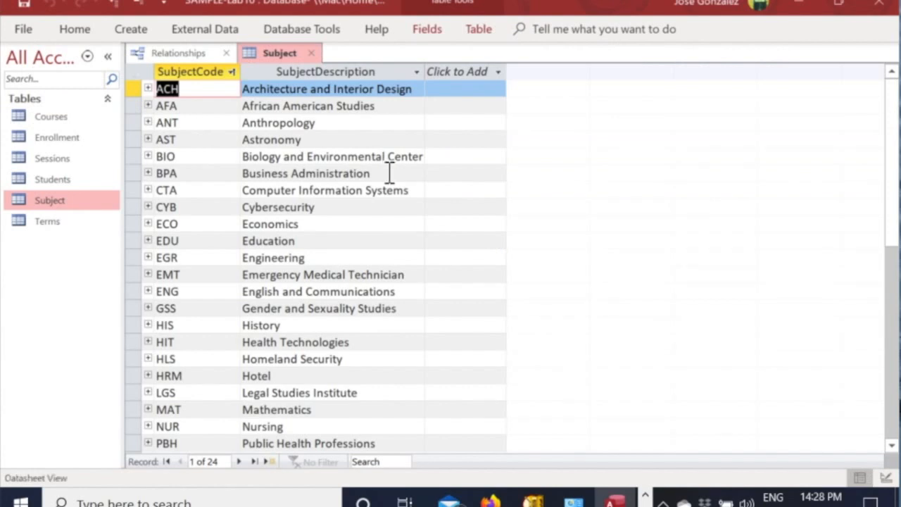
click(313, 53)
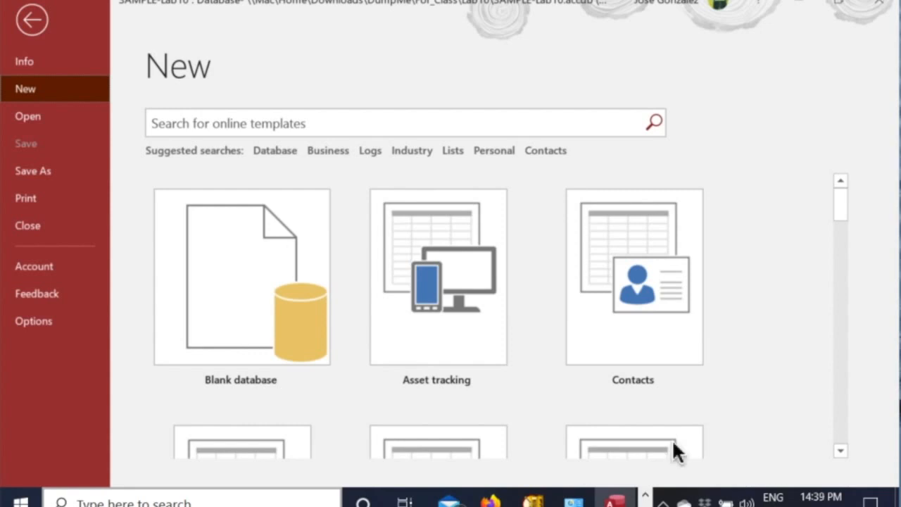
Step: Create a new blank database with the default file name
drag(835, 218, 840, 193)
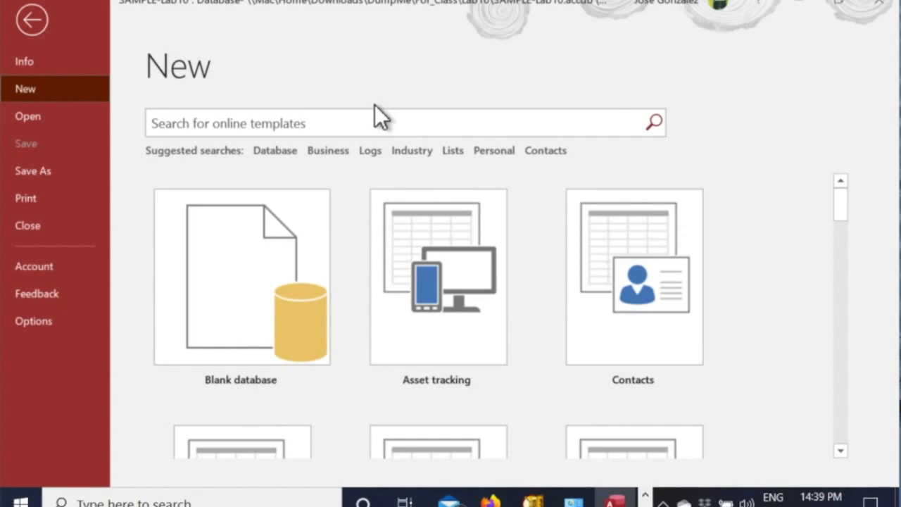
click(218, 292)
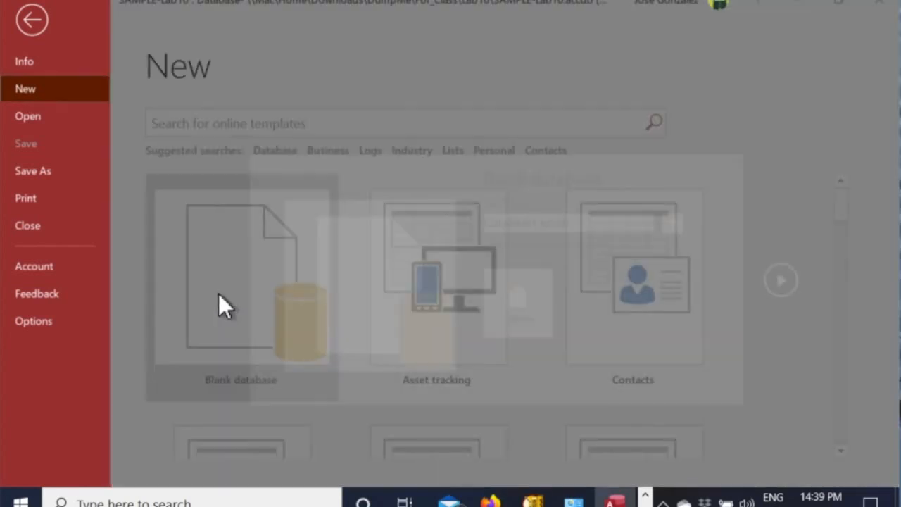
click(519, 309)
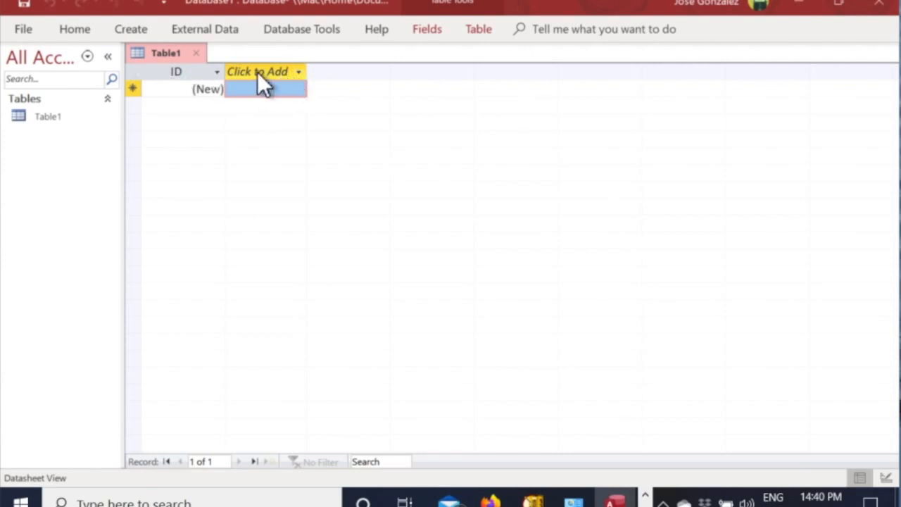
Step: Add a Short Text field named SubjectCode after the ID field in the new table
click(299, 74)
click(299, 73)
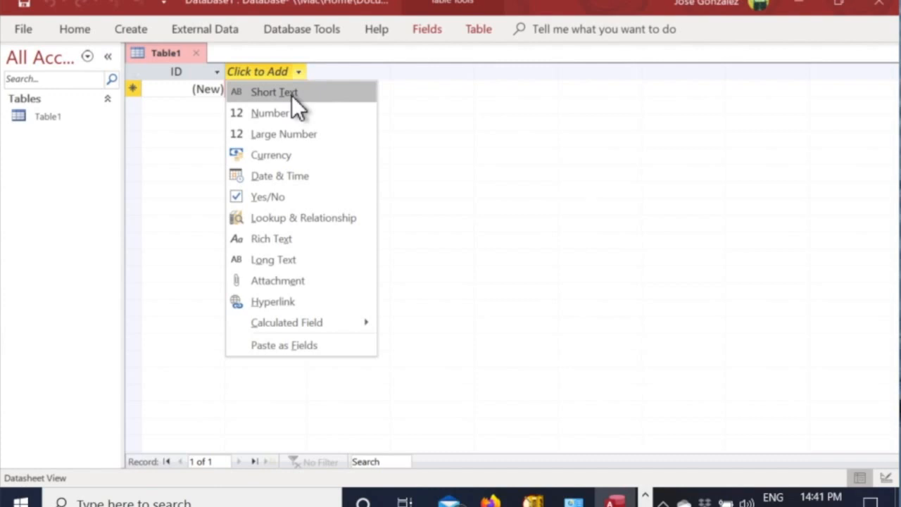
click(292, 97)
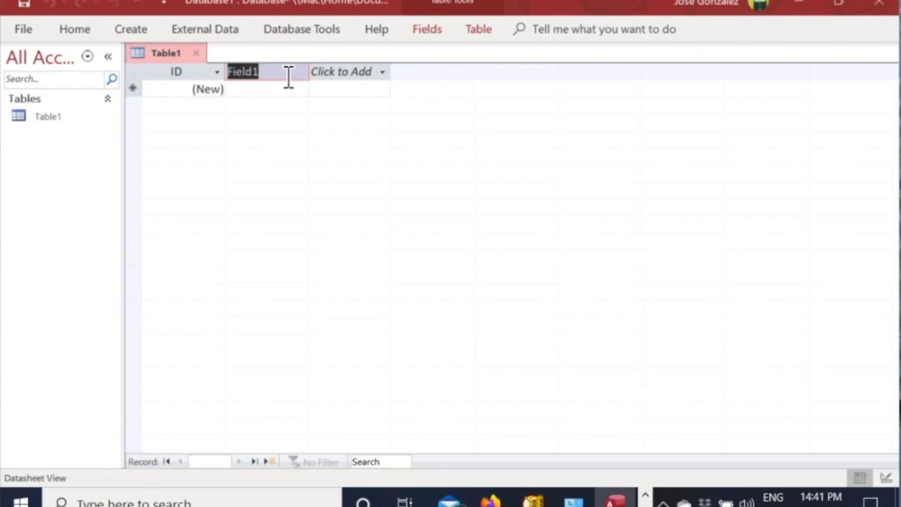
text(SubjectCode)
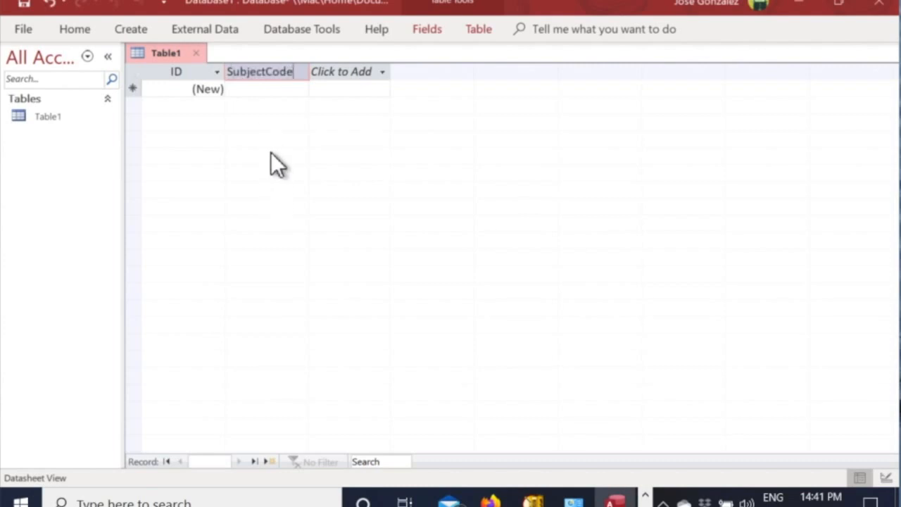
key(super+plus)
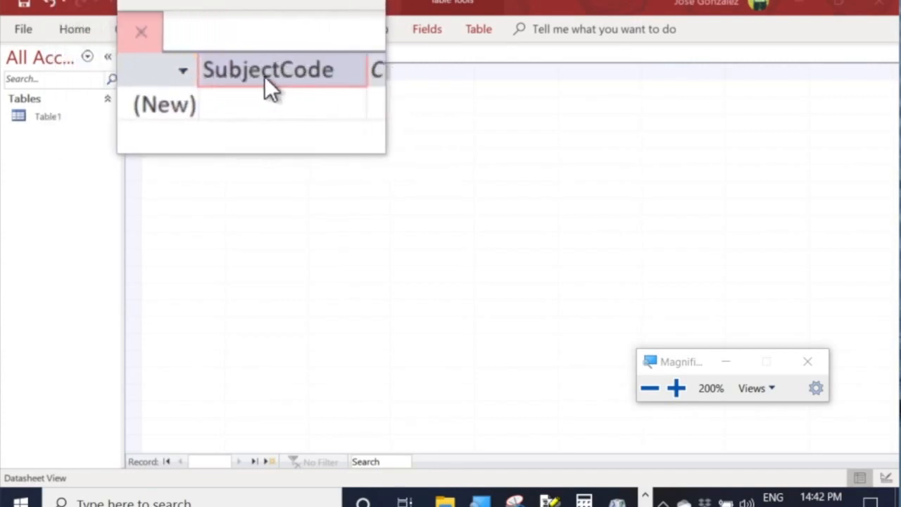
key(super+Escape)
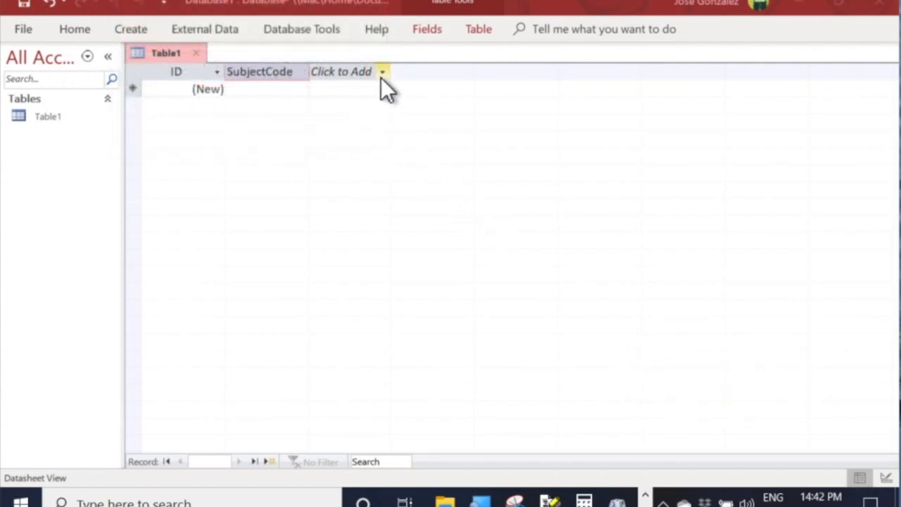
Step: Add a Short Text field named SubjectDescription and widen its column to fit the heading
click(375, 95)
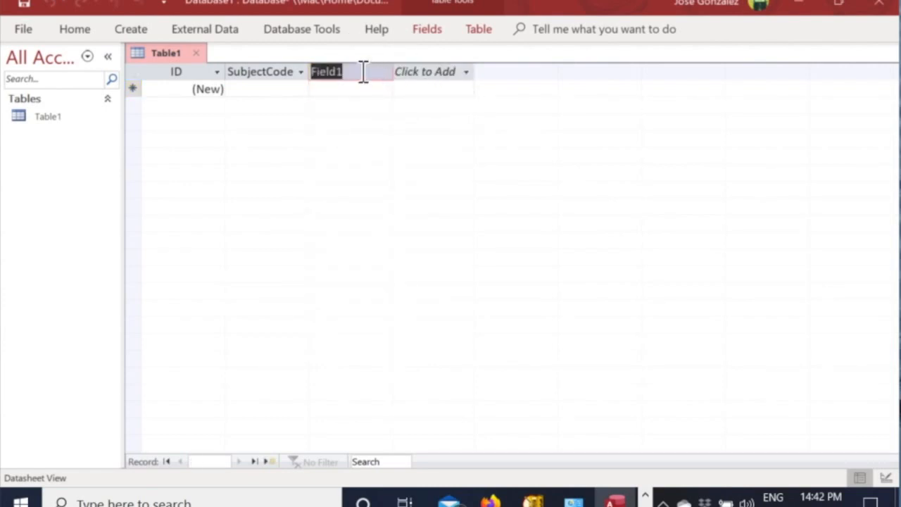
text(Subj)
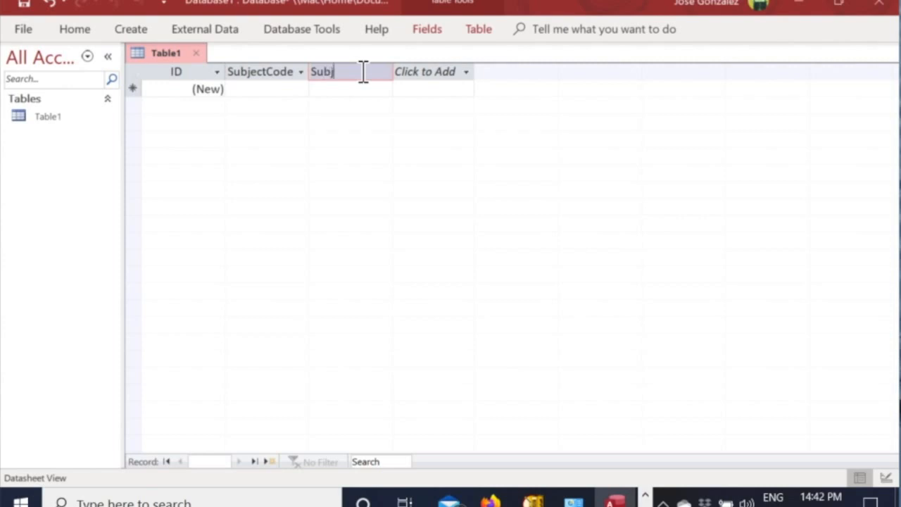
text(ectDescription)
key(Return)
double_click(393, 72)
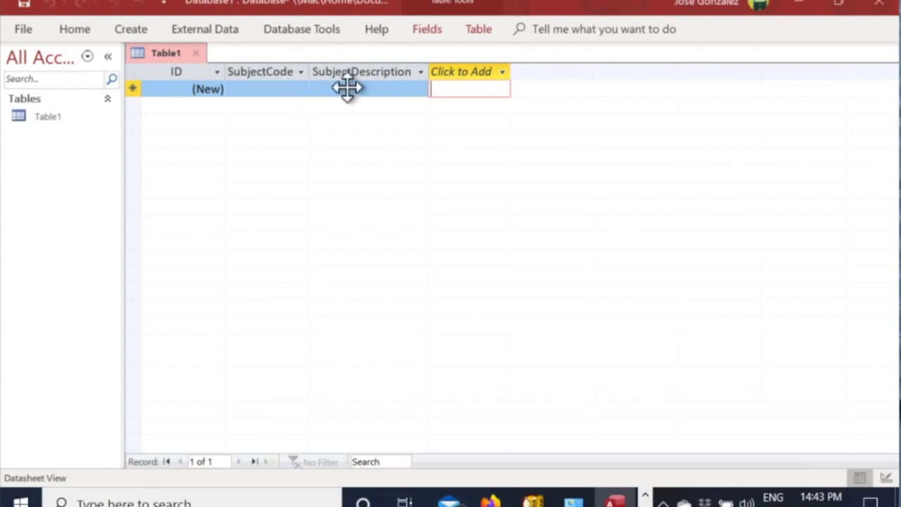
Step: Enter two records with subject codes and descriptions: ANT, Anthropology and SOC, Sociology
click(268, 89)
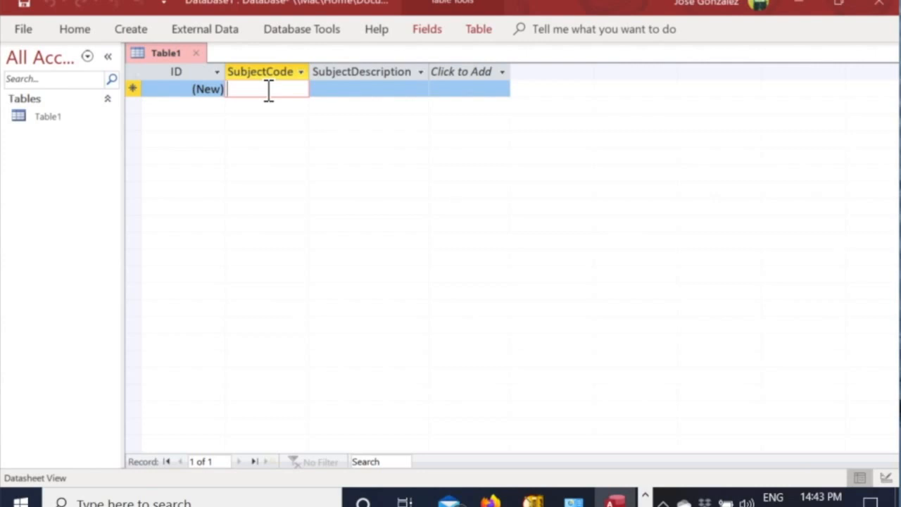
text(ANT)
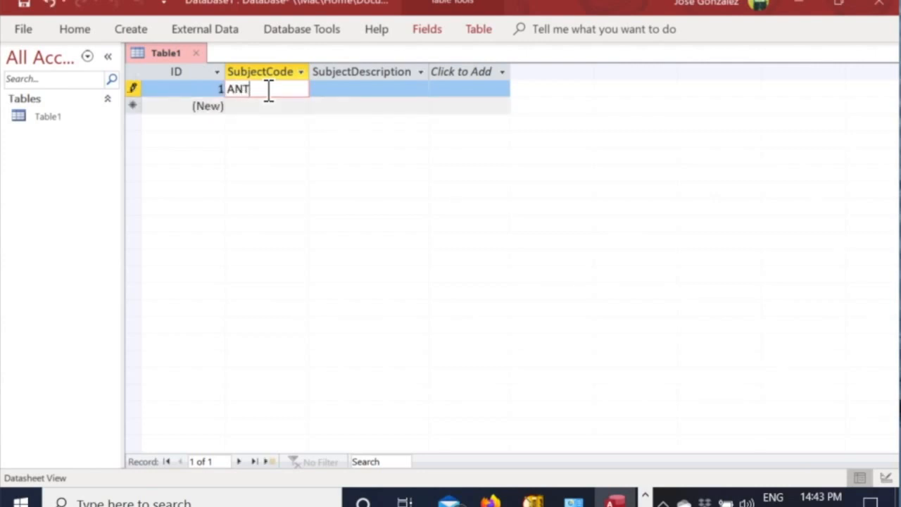
key(Tab)
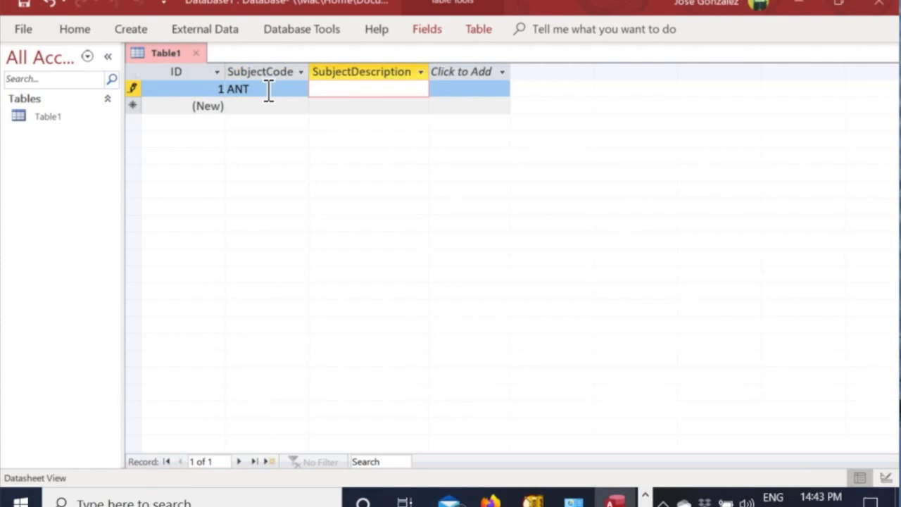
text(Anthropology)
key(Tab)
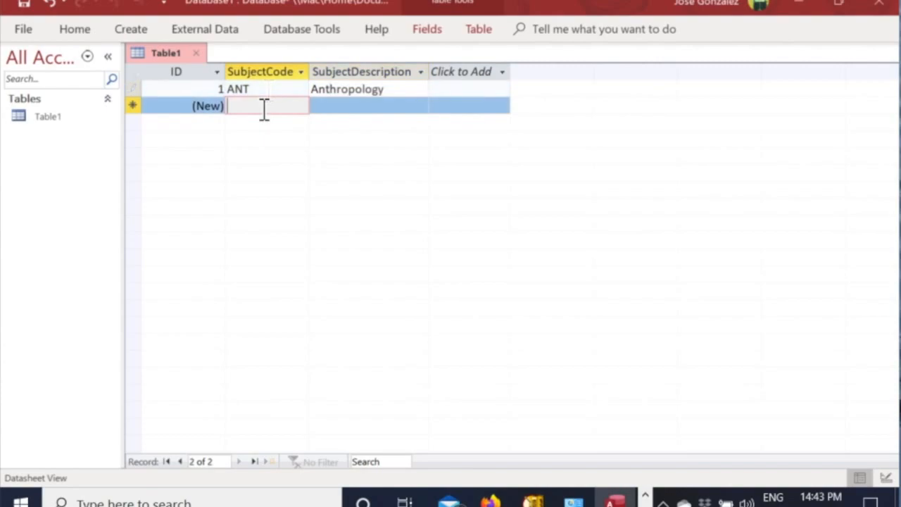
text(SOC)
key(Tab)
text(Soci)
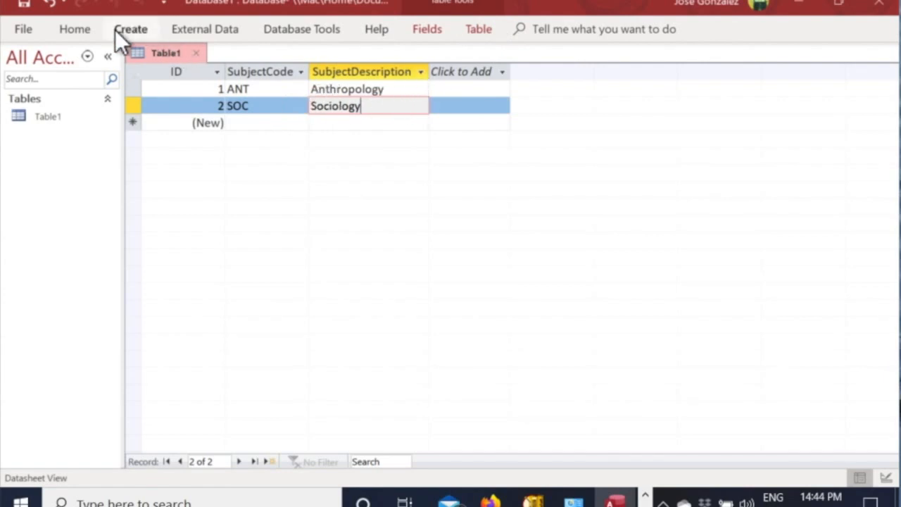
Step: Switch the new table to Design View, saving it under the name Subjects
click(77, 32)
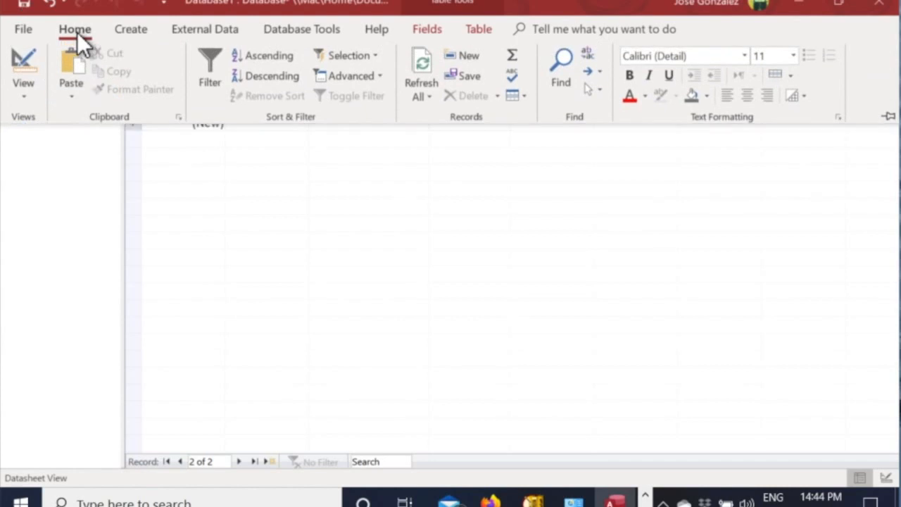
click(77, 32)
click(77, 33)
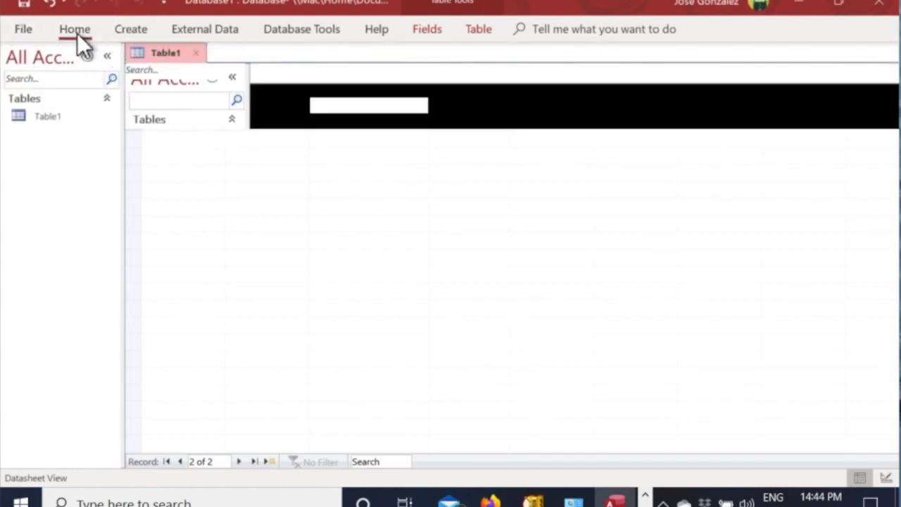
click(31, 99)
click(48, 164)
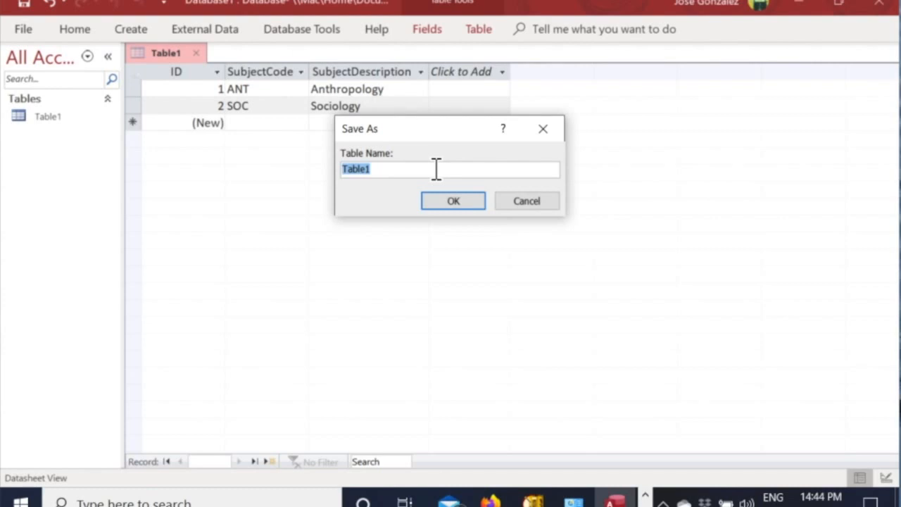
text(Subjects)
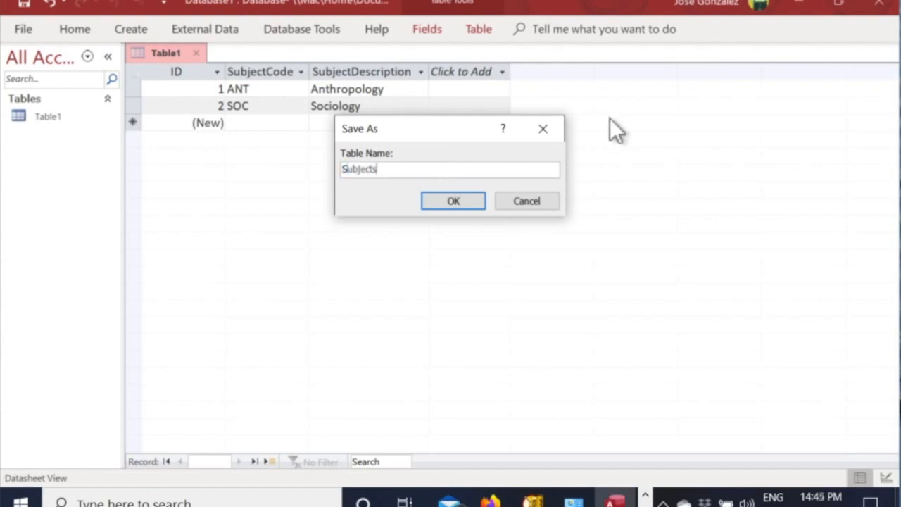
click(450, 201)
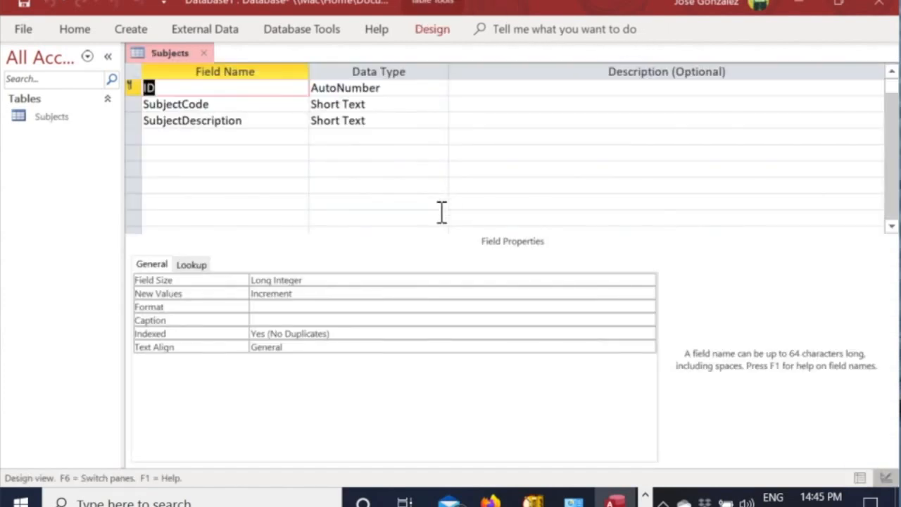
Step: Examine the primary key marker beside the ID field with Magnifier, and close Magnifier when done
click(644, 498)
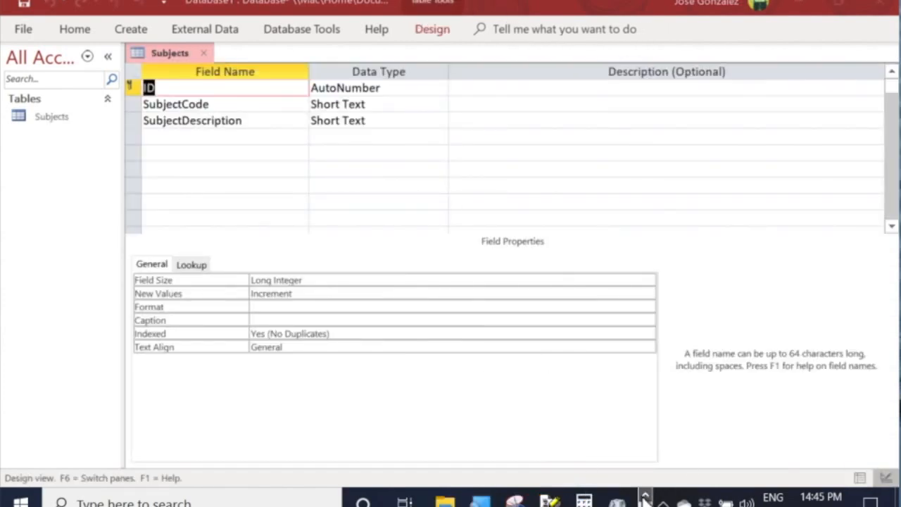
click(484, 501)
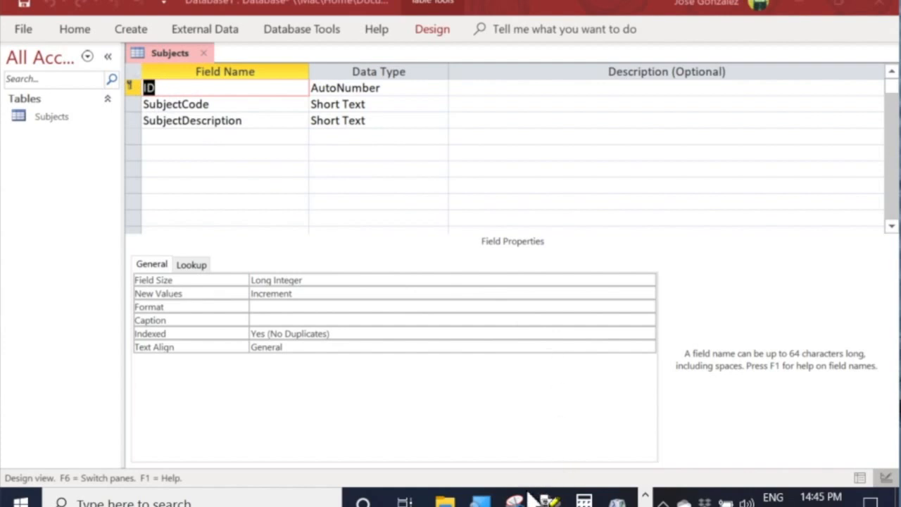
click(483, 502)
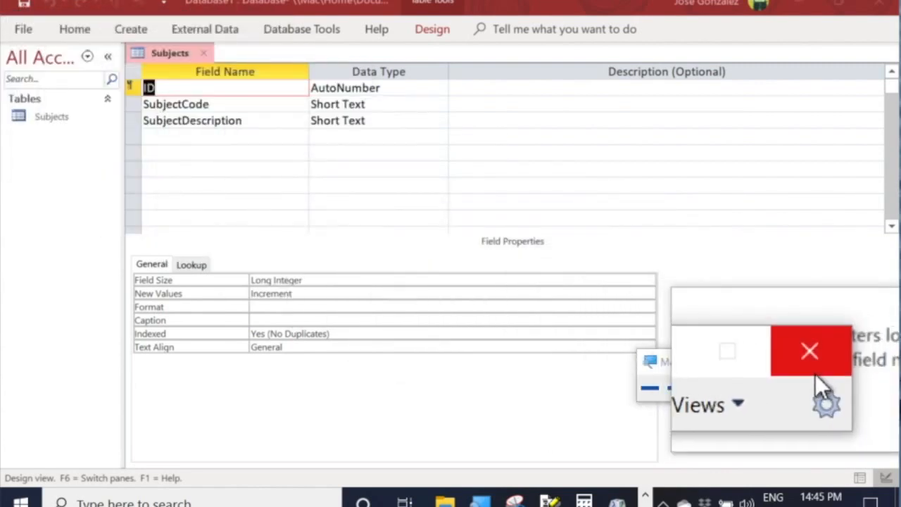
click(815, 366)
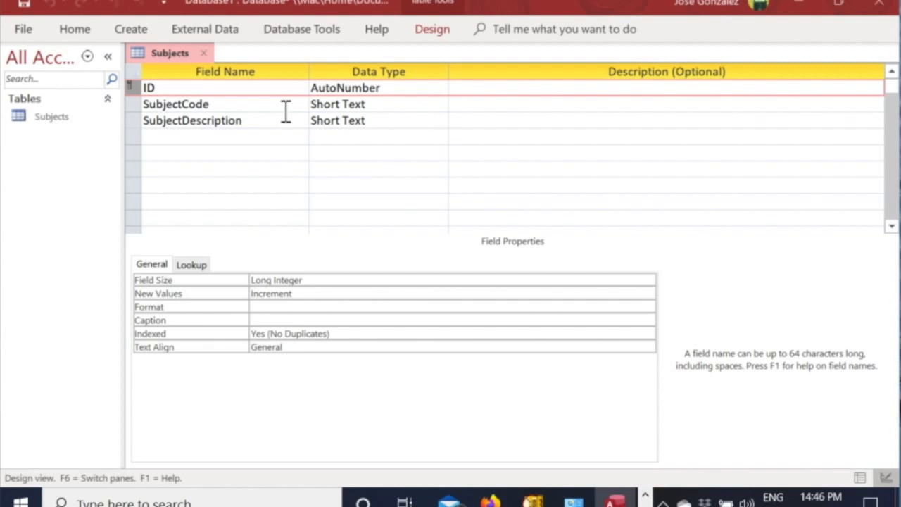
Step: Make SubjectCode the primary key of the Subjects table and check its key marker with Magnifier
click(220, 105)
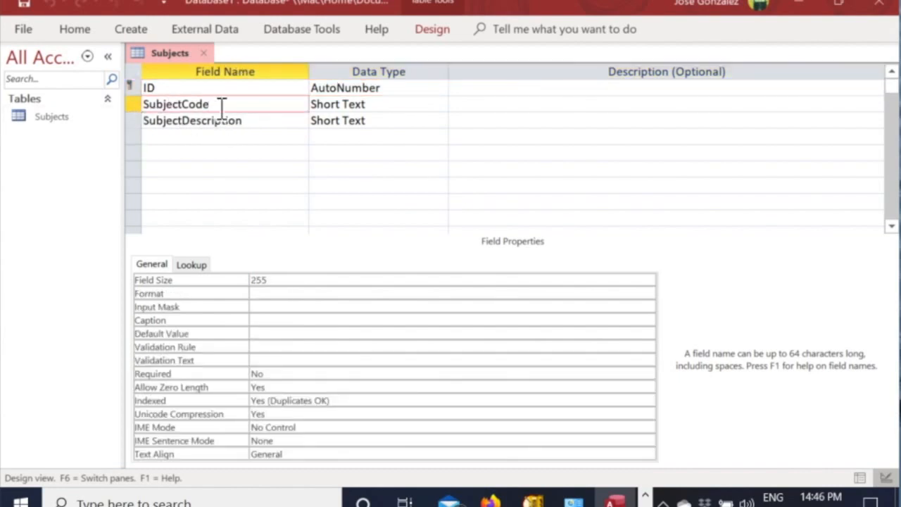
click(139, 105)
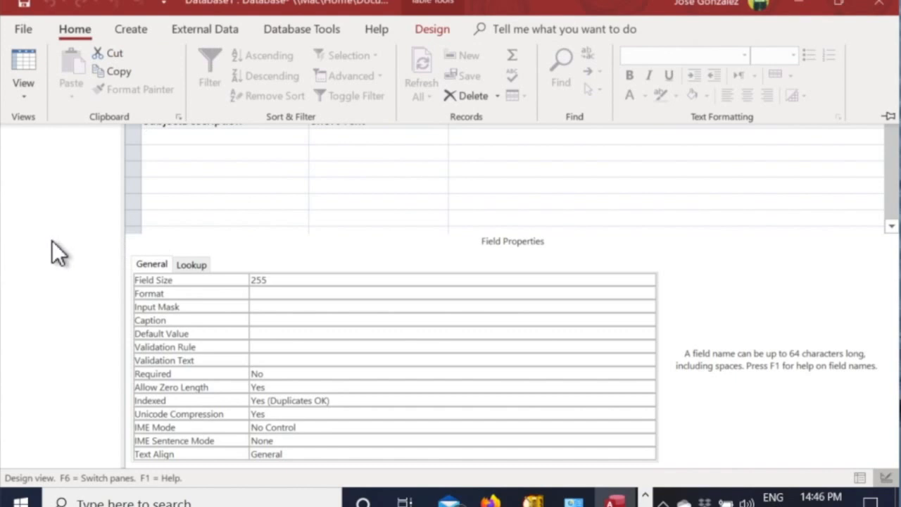
click(52, 240)
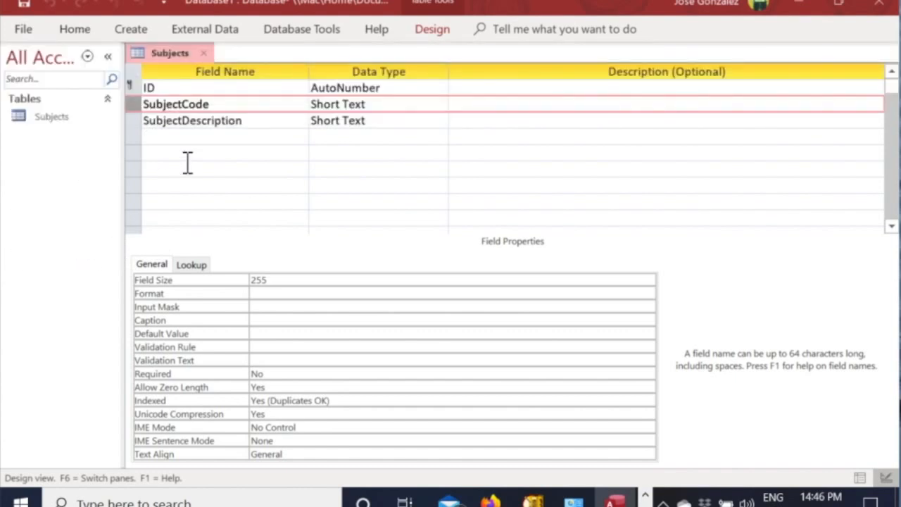
click(135, 105)
click(166, 106)
right_click(164, 113)
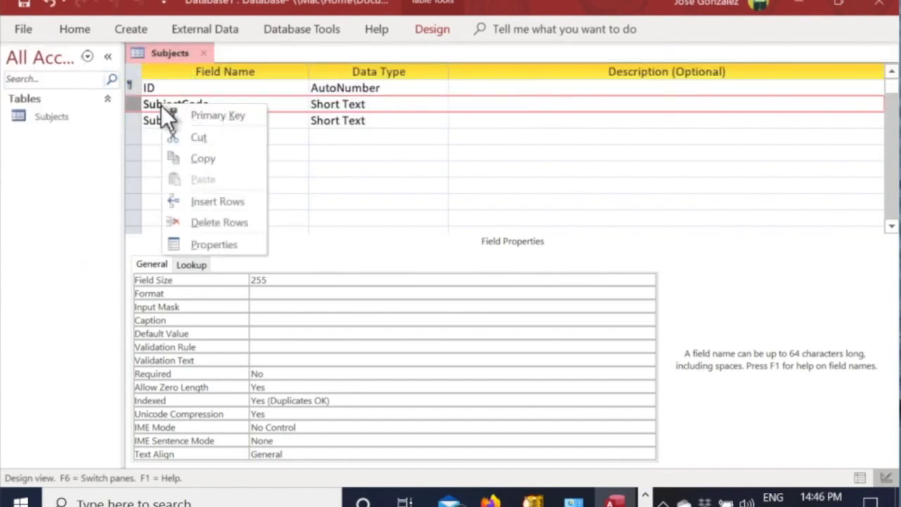
click(204, 120)
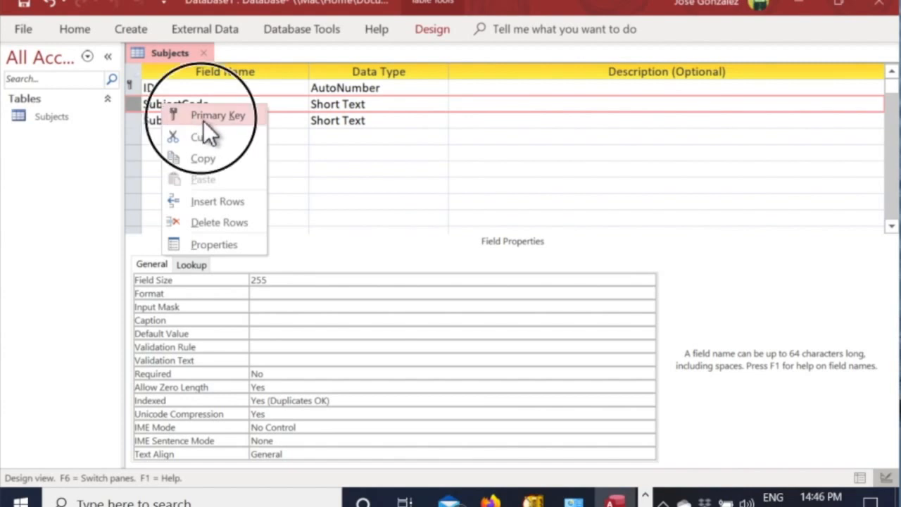
key(super+plus)
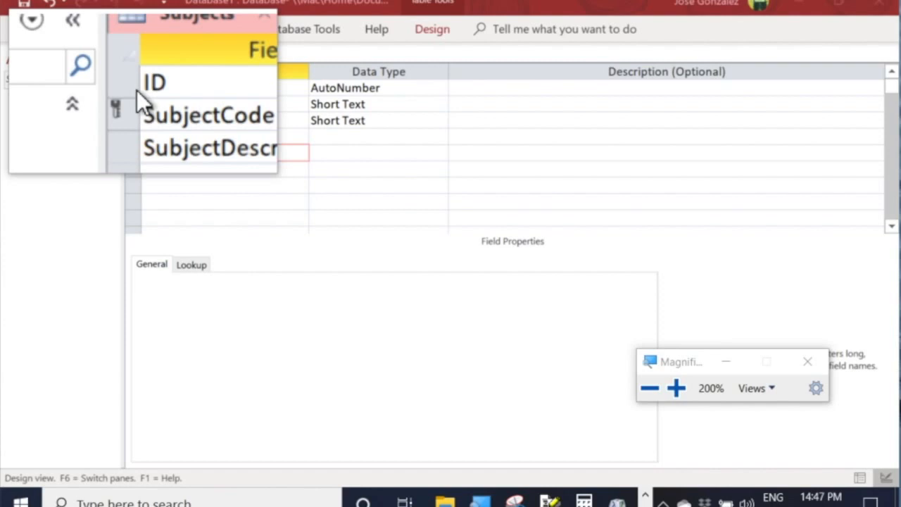
click(823, 370)
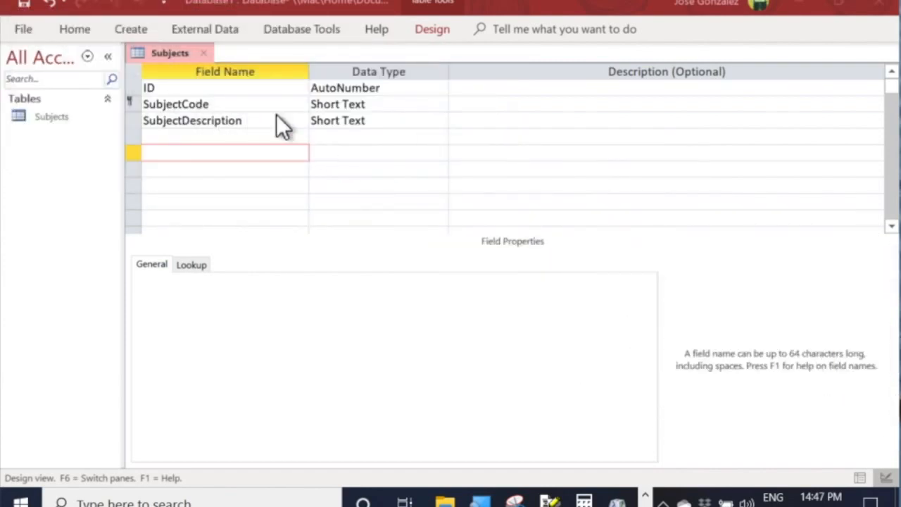
Step: Permanently delete the ID field from the Subjects table's design
click(132, 83)
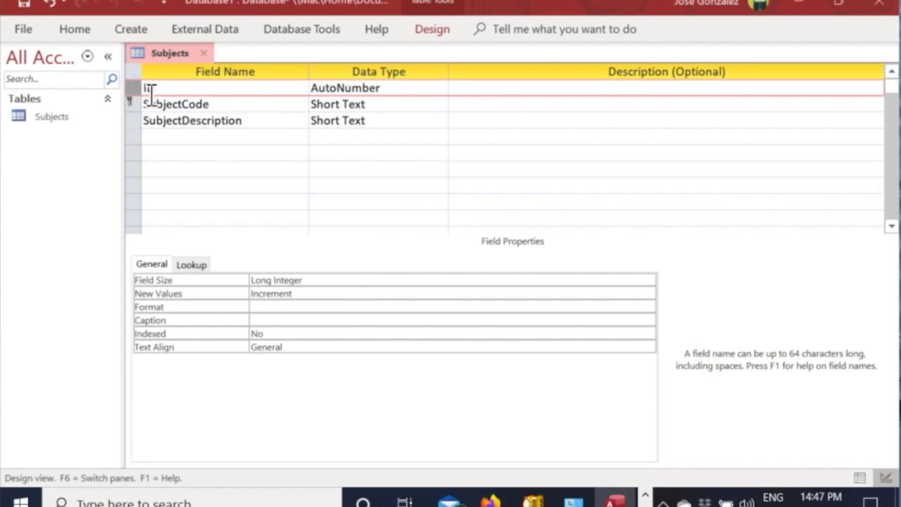
right_click(137, 84)
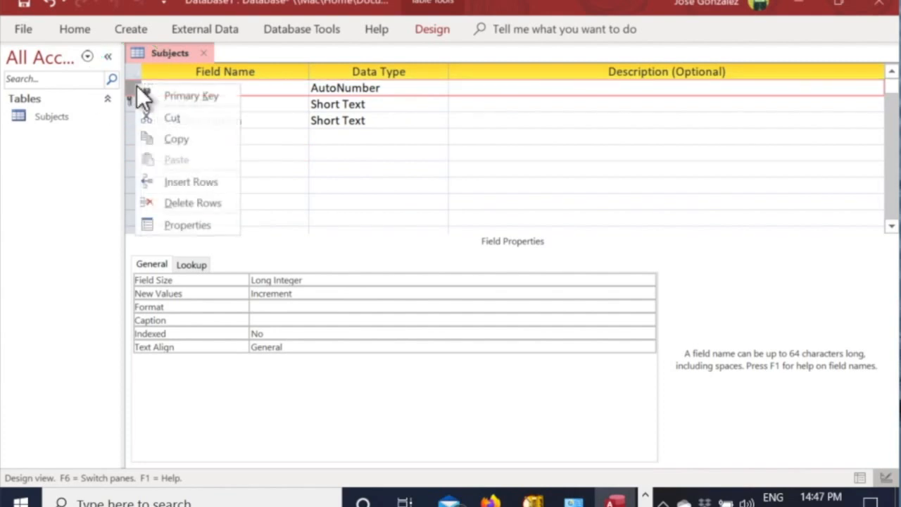
click(185, 205)
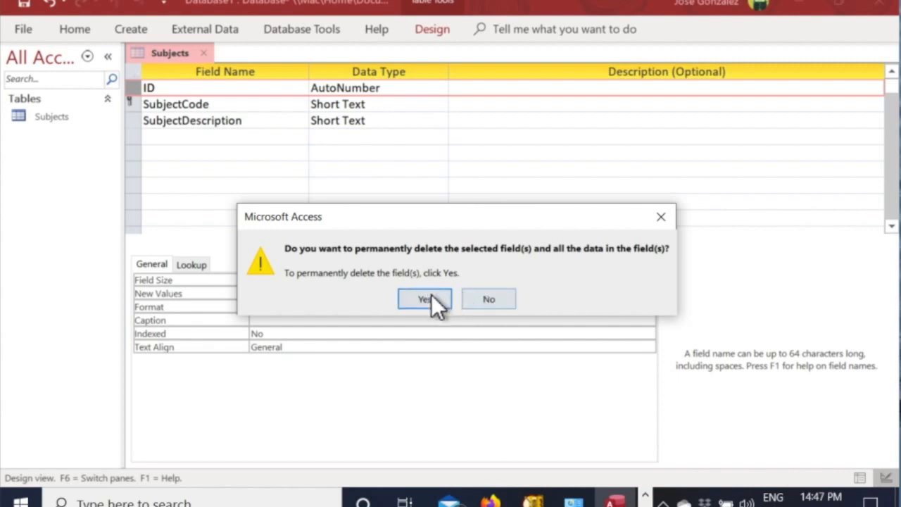
click(426, 299)
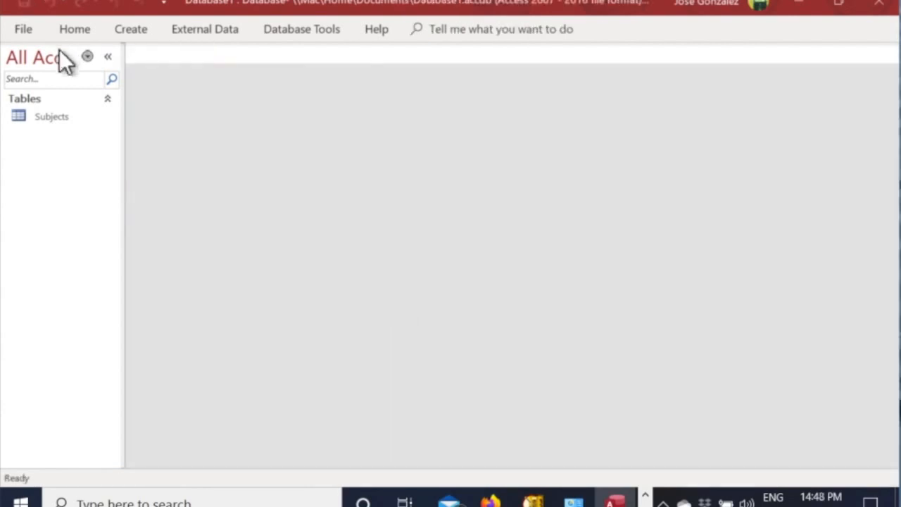
Step: Open the Subjects table in Datasheet View to check its fields and records, and close it
click(49, 117)
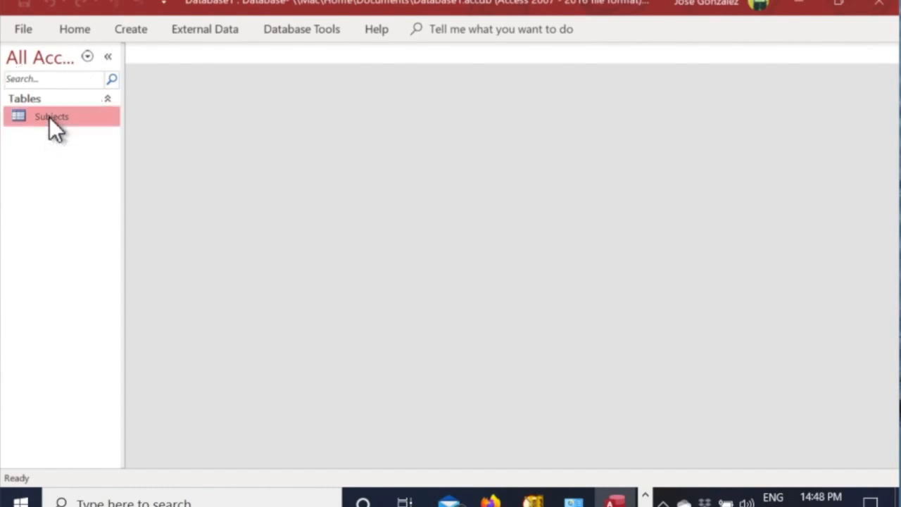
double_click(49, 116)
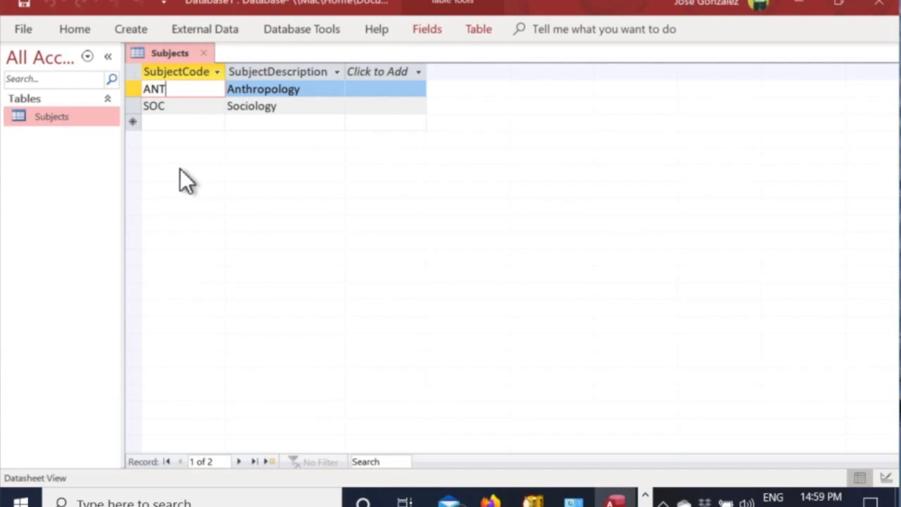
click(206, 53)
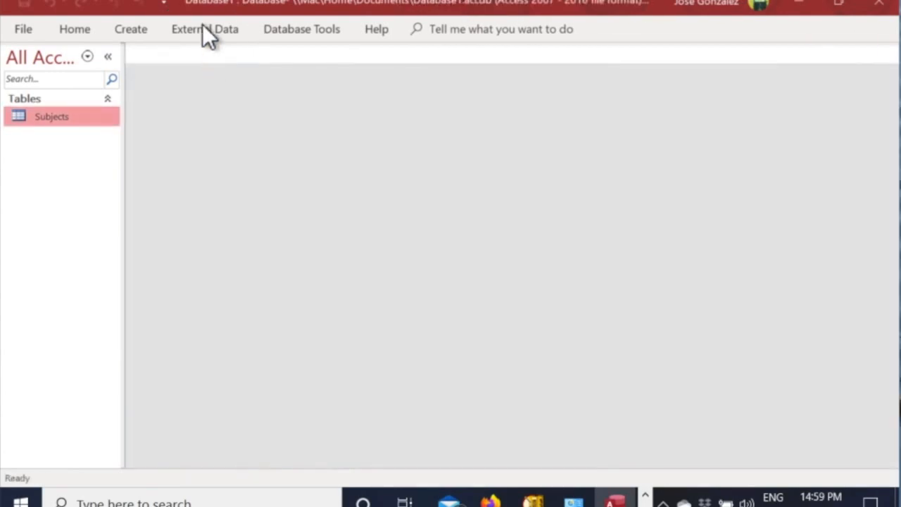
Step: Start an import from an Excel file and choose Lab1Data.xlsx in the Lab10 folder as the source
click(212, 31)
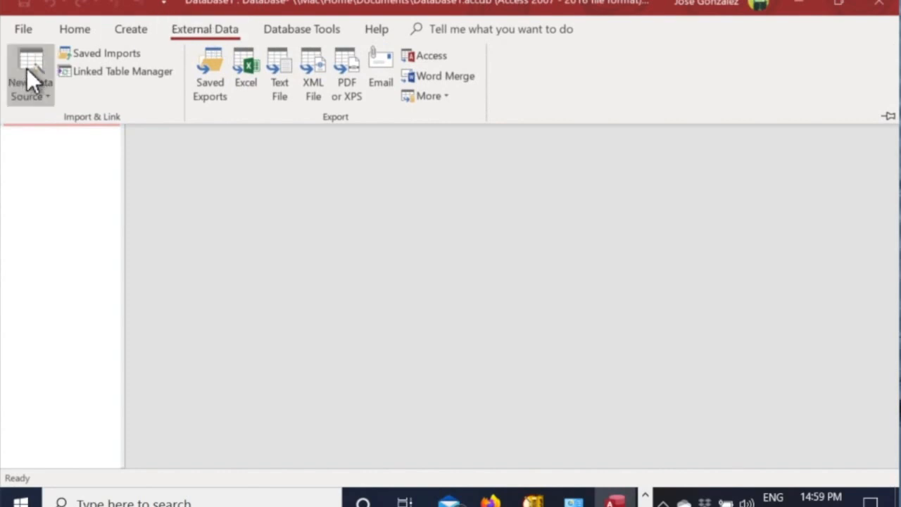
click(34, 55)
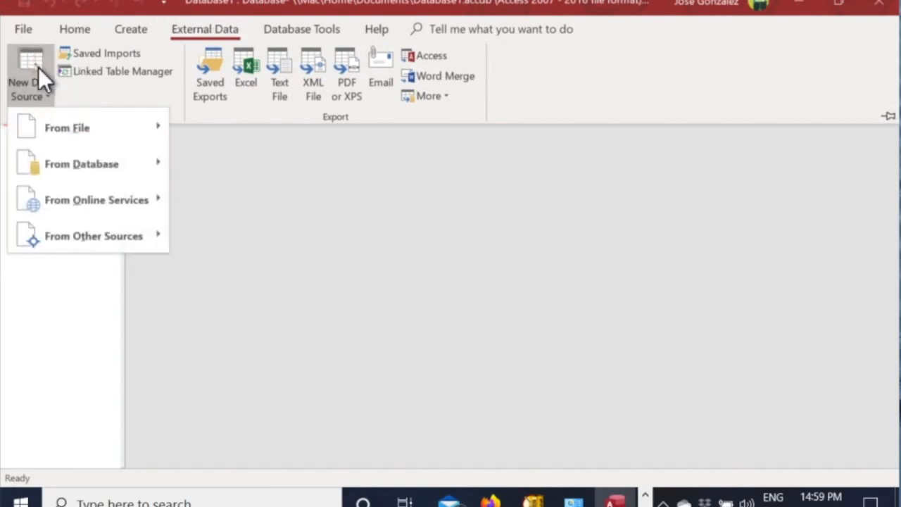
mouse_move(79, 132)
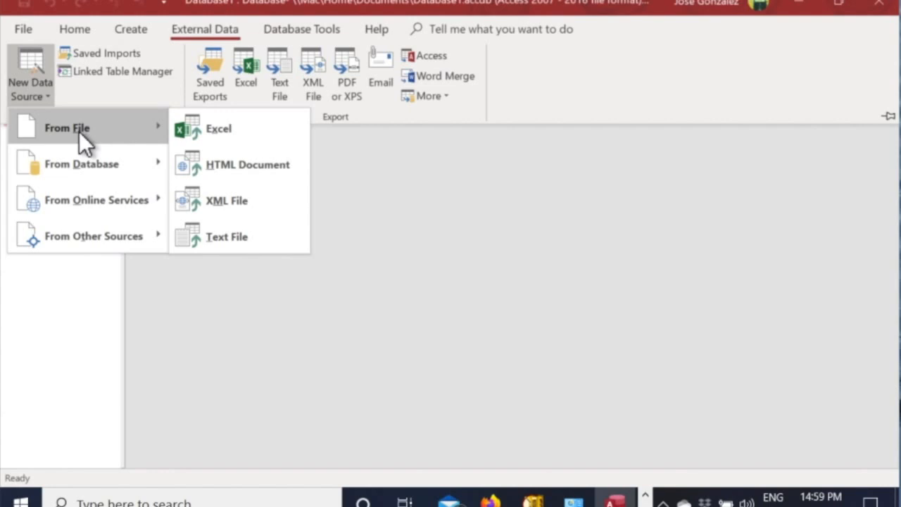
click(213, 134)
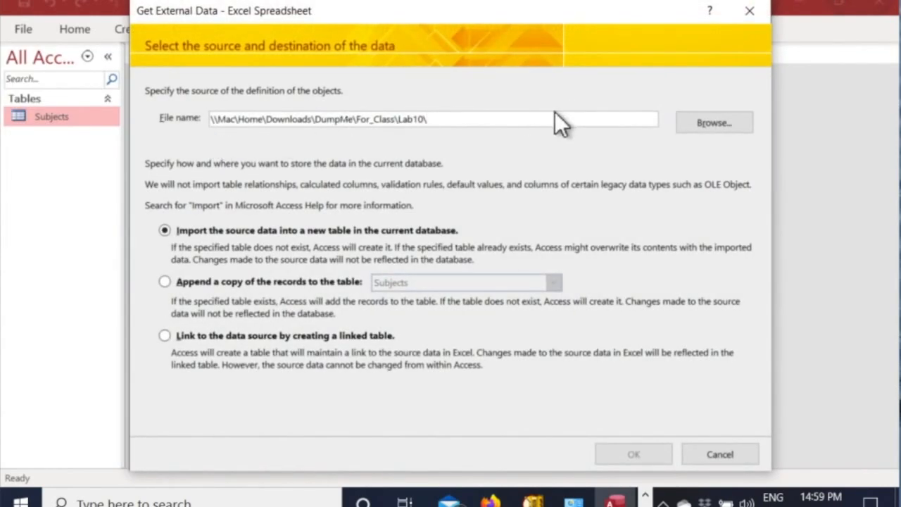
click(732, 124)
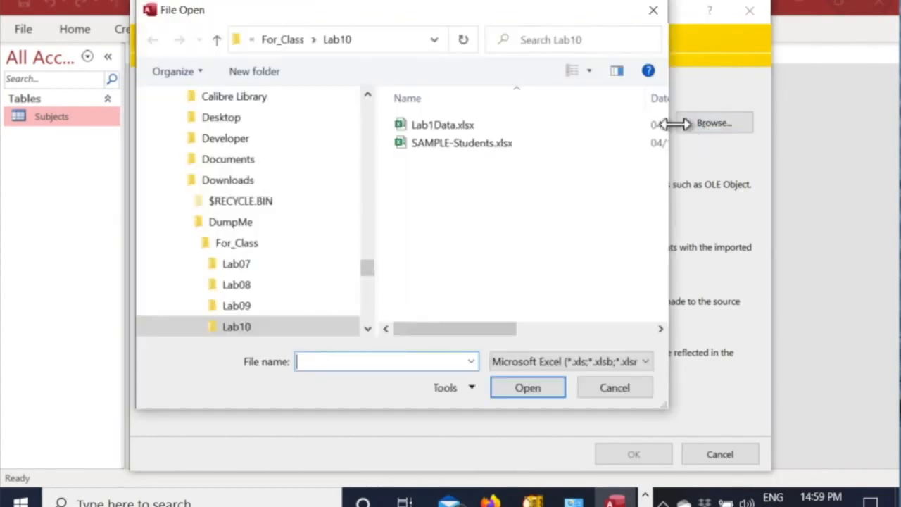
click(440, 127)
click(521, 388)
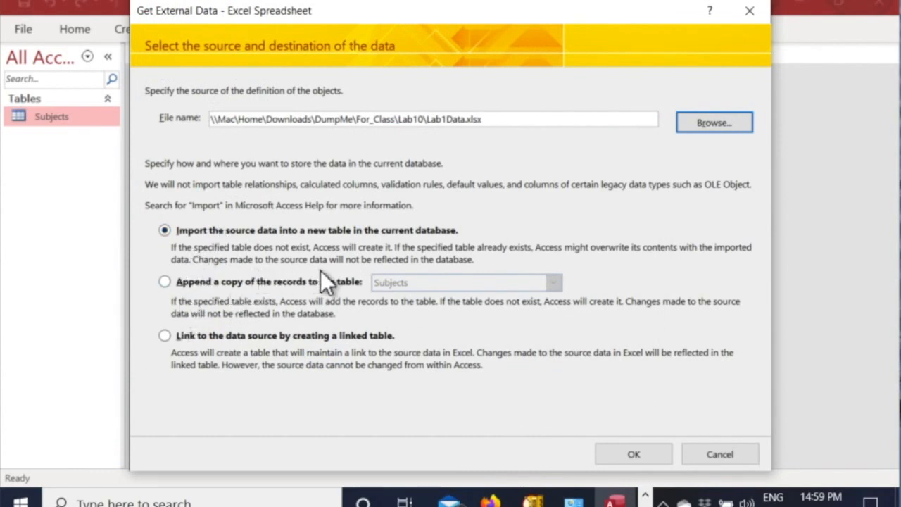
Step: Set the import to append records to the Subjects table, using the Subjects worksheet as the source
click(171, 286)
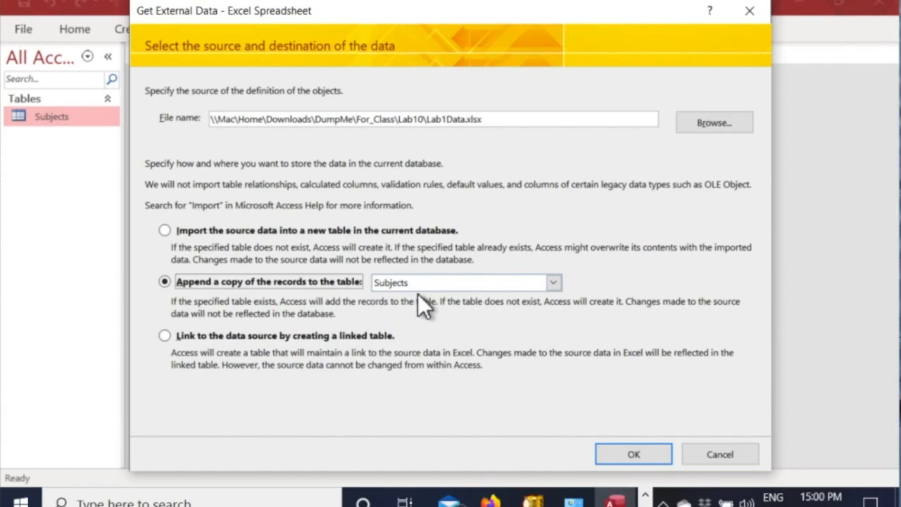
click(643, 451)
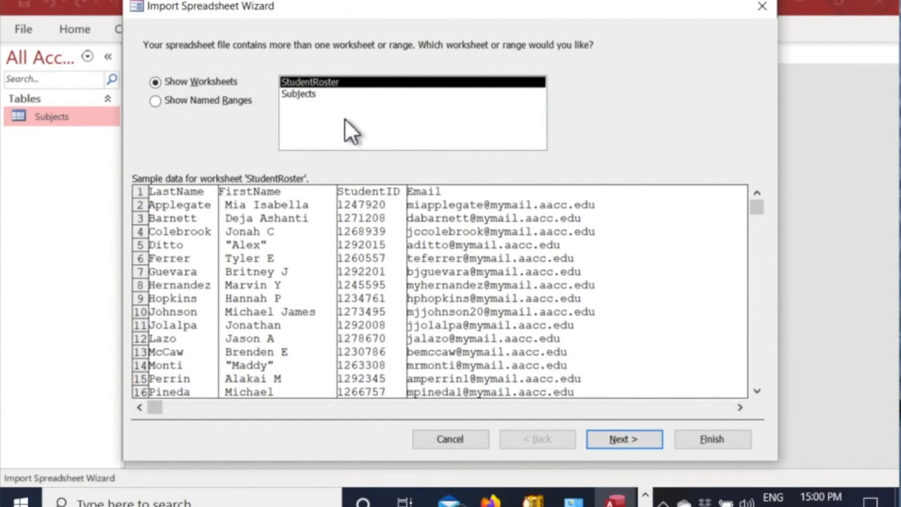
click(320, 95)
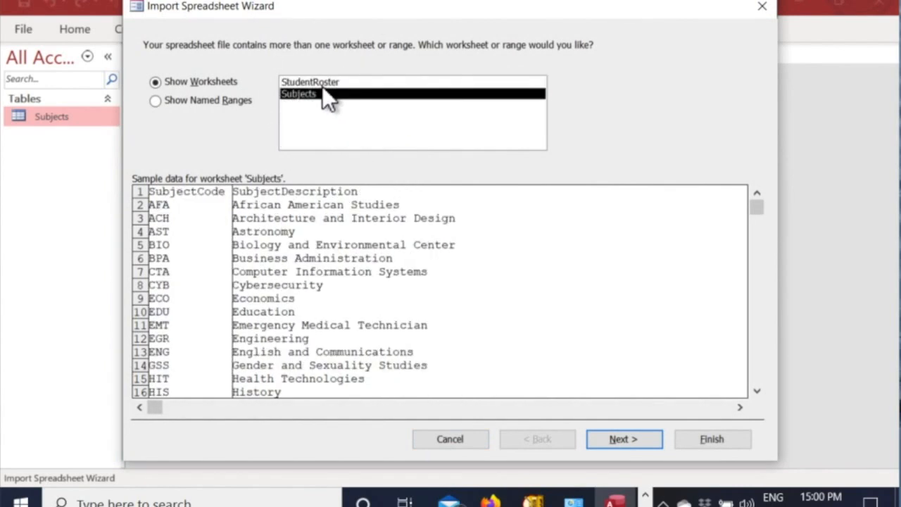
click(321, 83)
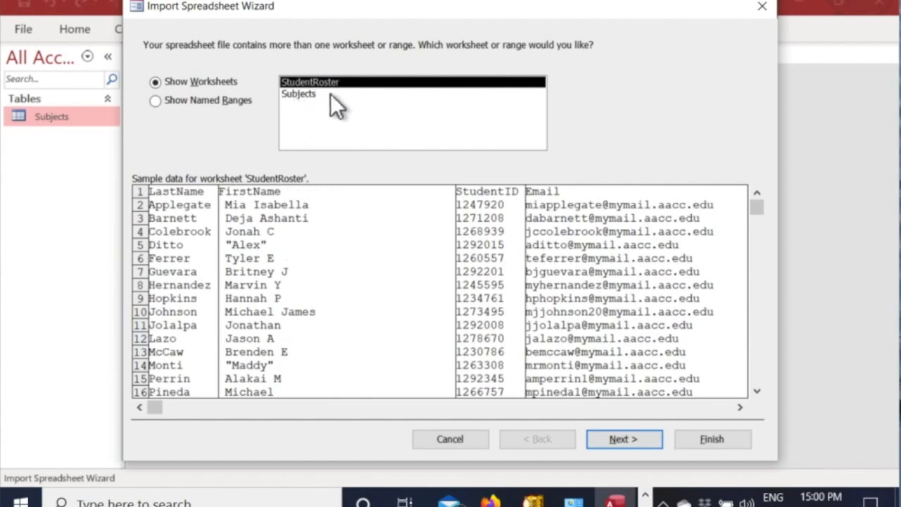
click(327, 95)
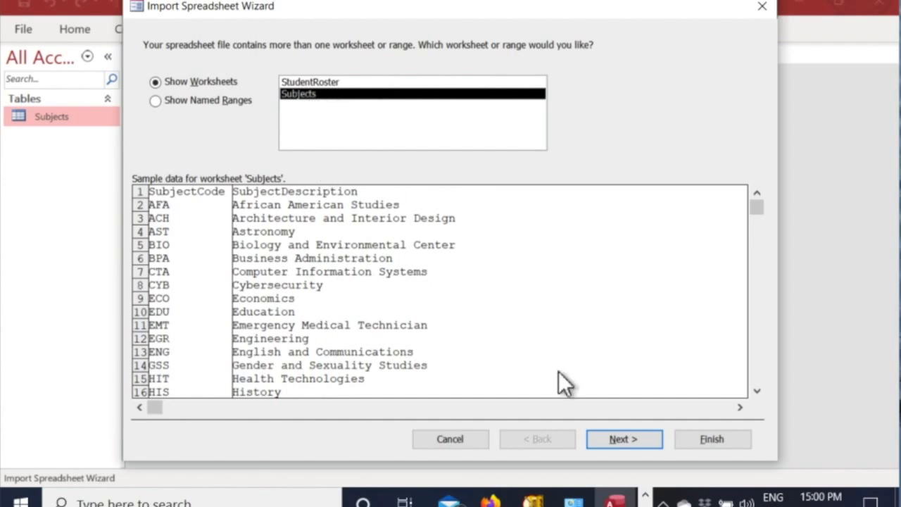
click(626, 445)
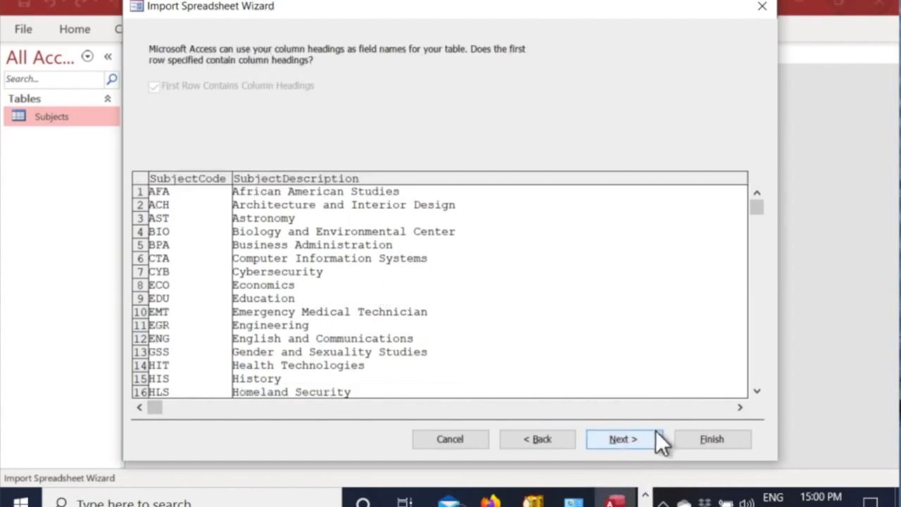
Step: Finish importing the worksheet into the Subjects table without saving the import steps, and open the table to check its records
click(622, 439)
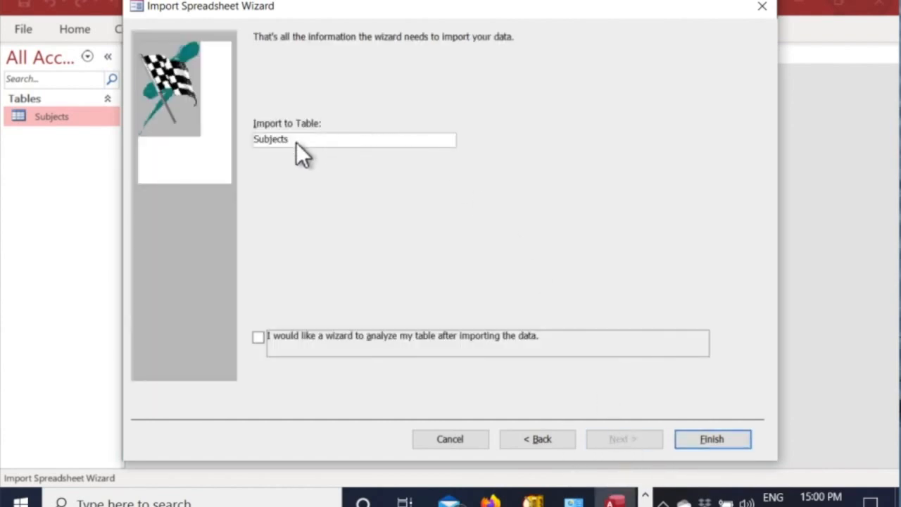
click(712, 439)
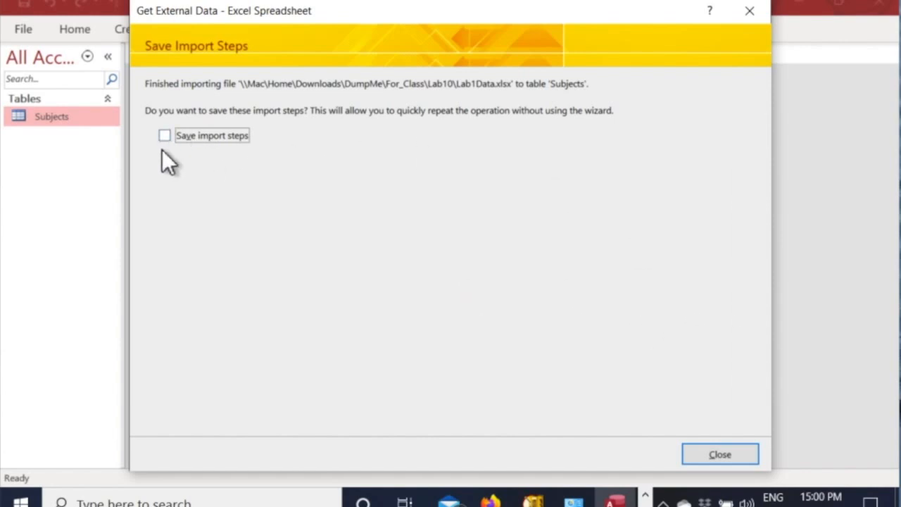
click(730, 457)
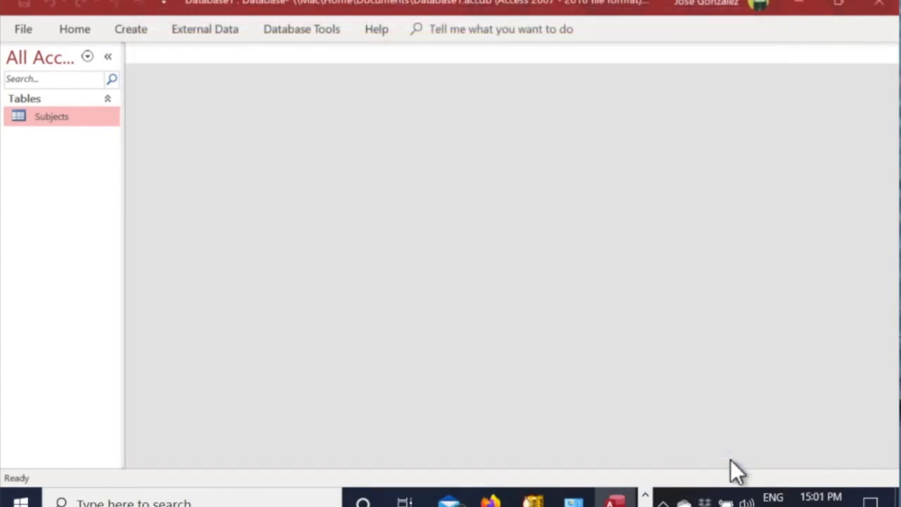
double_click(56, 116)
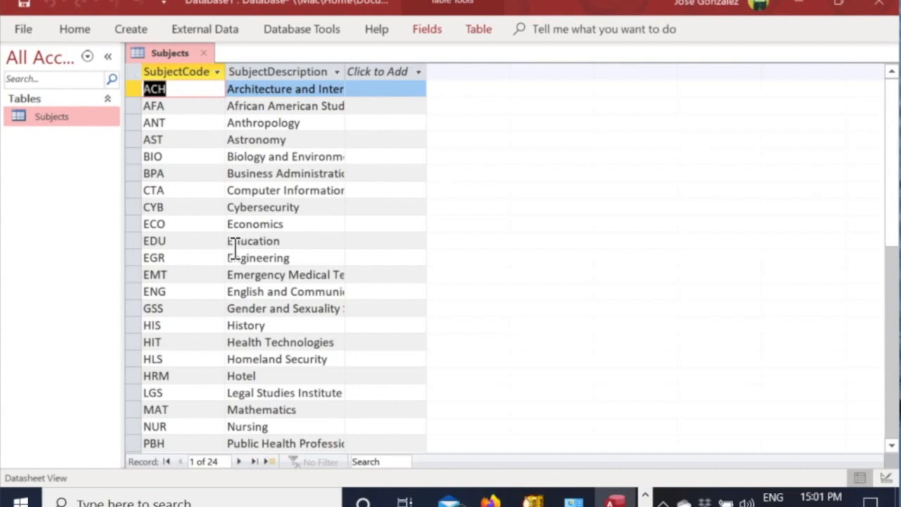
drag(892, 190, 871, 133)
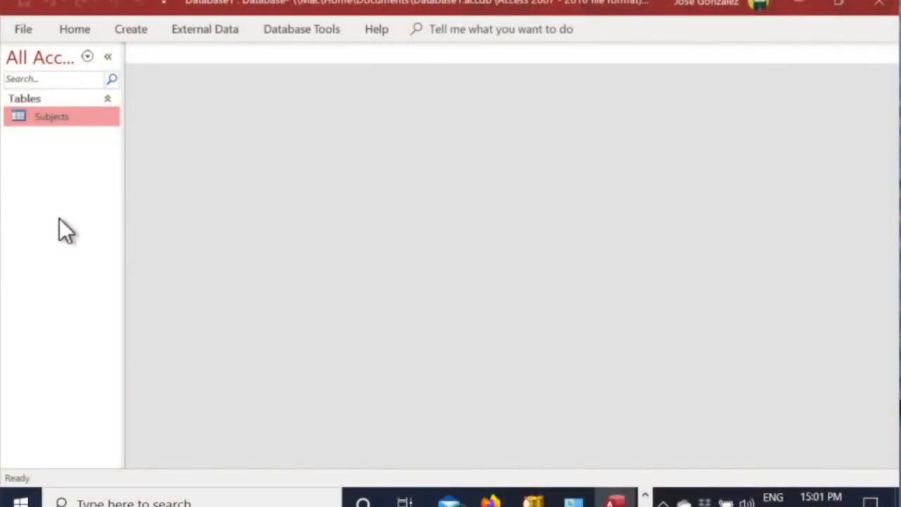
Step: Create a new table in Design View with the Short Text fields TermID, AcademicYear and AcademicTerm
click(147, 27)
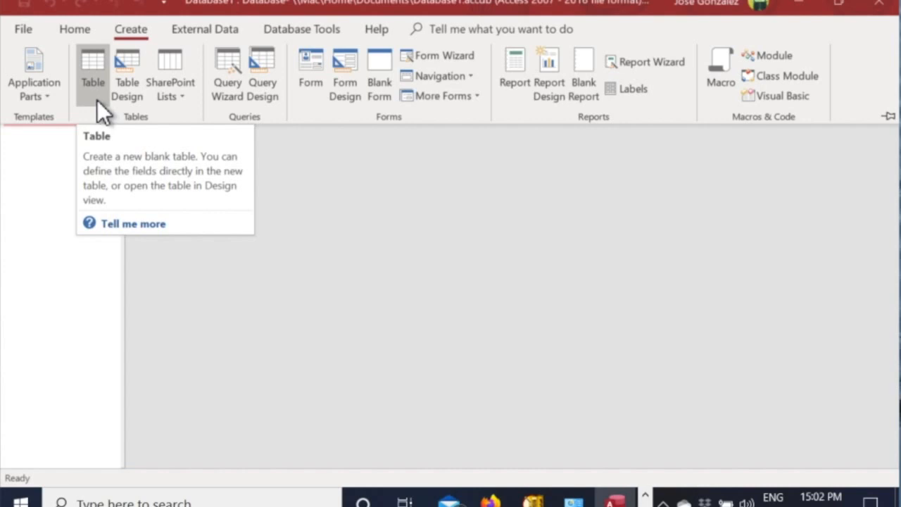
click(134, 83)
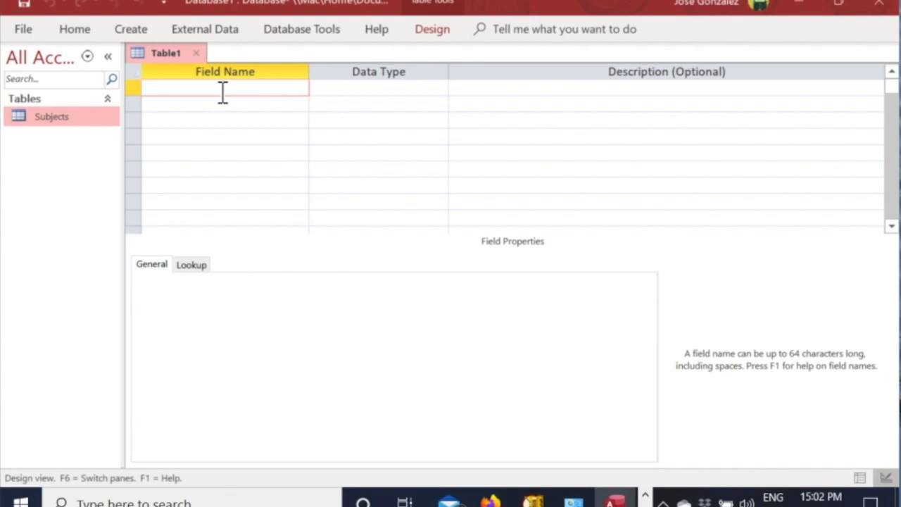
text(TermID)
key(Tab)
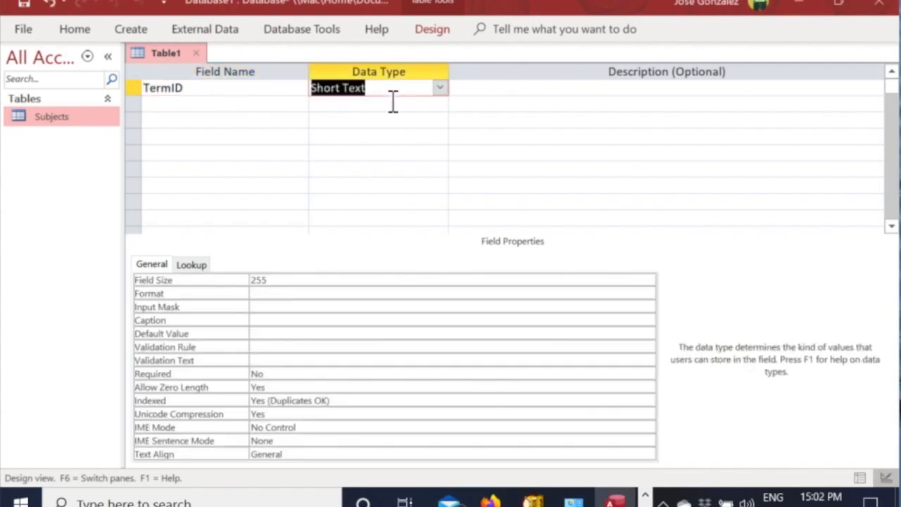
click(189, 106)
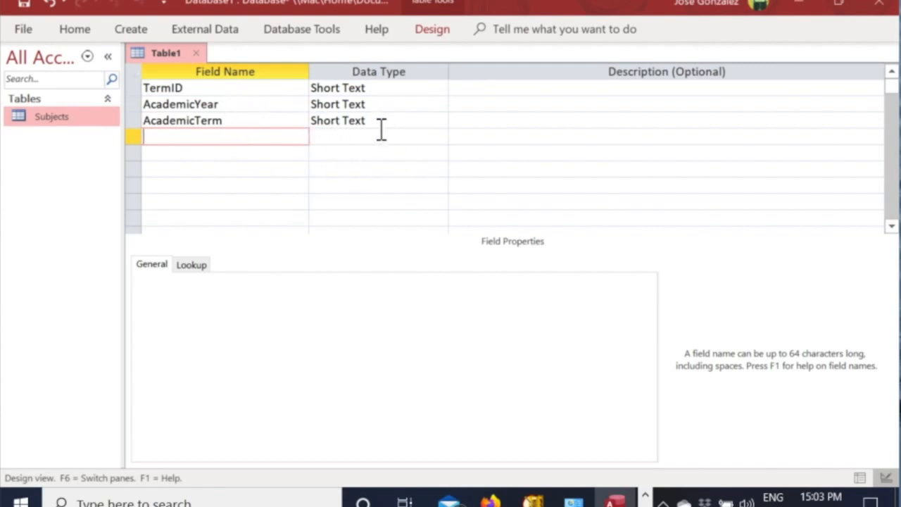
Step: Set TermID as the primary key, and close the new table, saving it as Terms
click(136, 88)
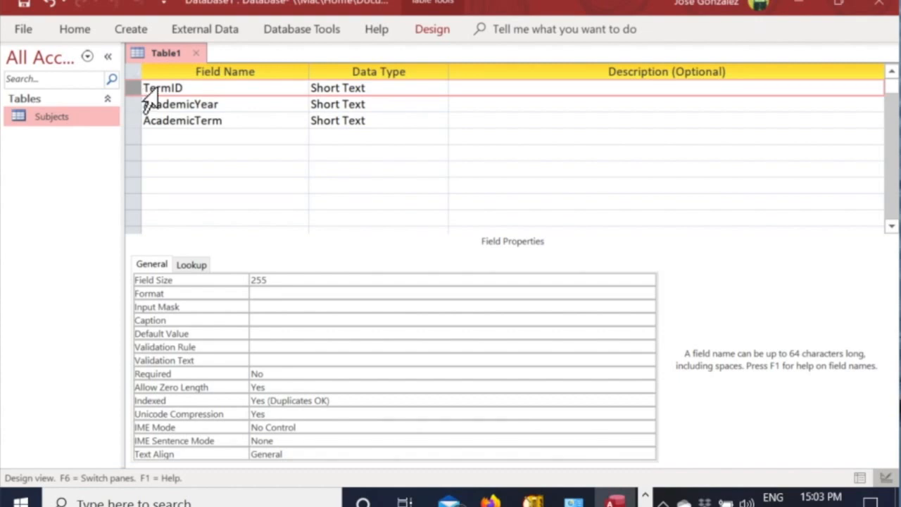
right_click(136, 88)
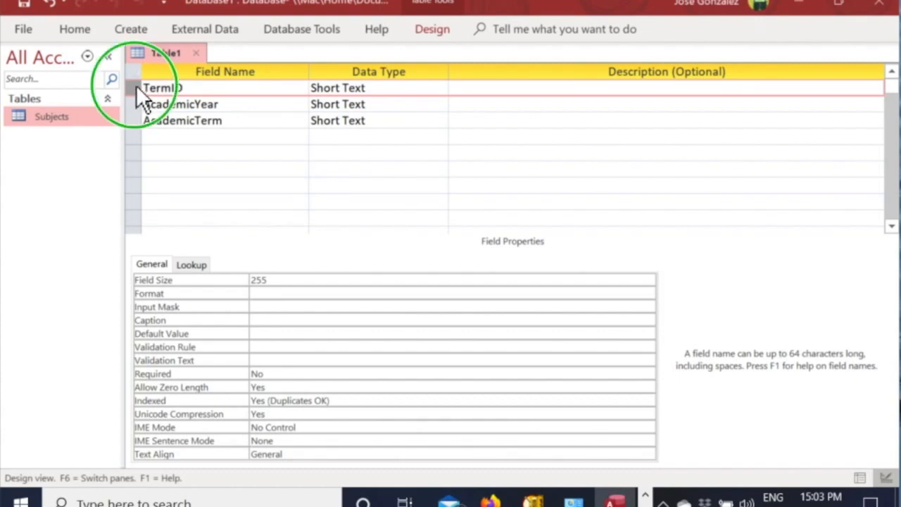
click(169, 98)
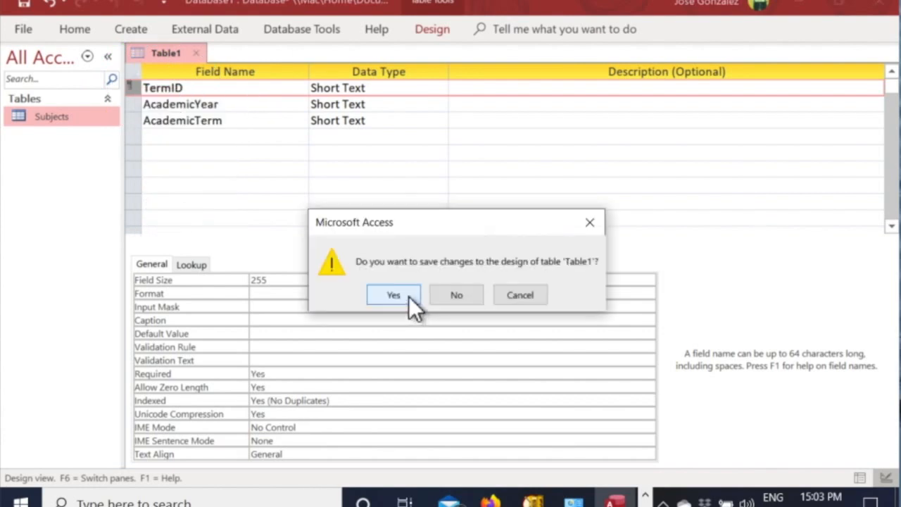
click(408, 295)
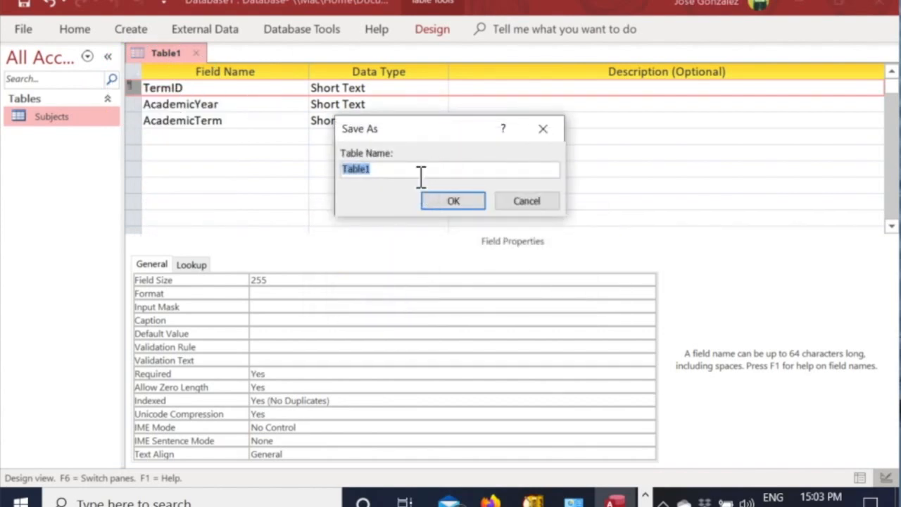
text(Terms)
click(453, 201)
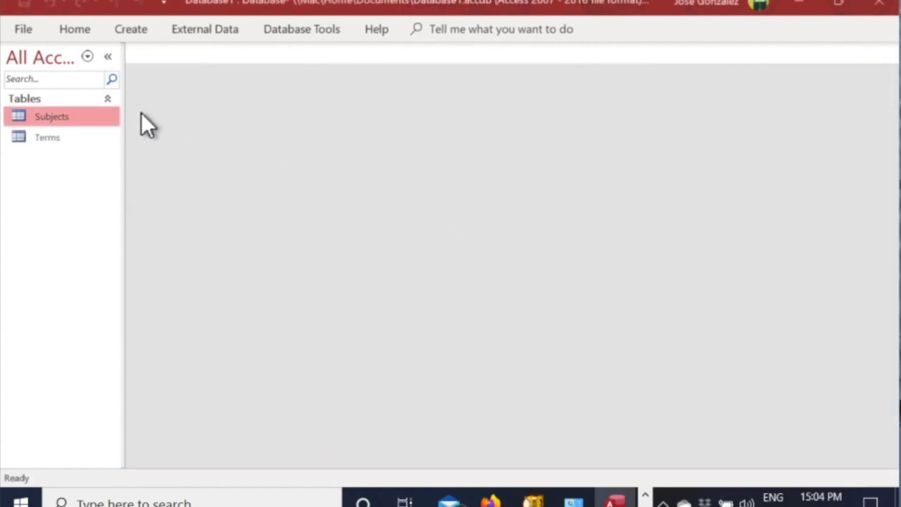
Step: Fill the Terms table with the 2016 and 2017 Fall, Summer, Spring and Winter terms under TermIDs 2016FA, 2016SU, 2016SP, 2107SP, 2017SU, 2017FA, 2016WI and 2017W!
double_click(53, 139)
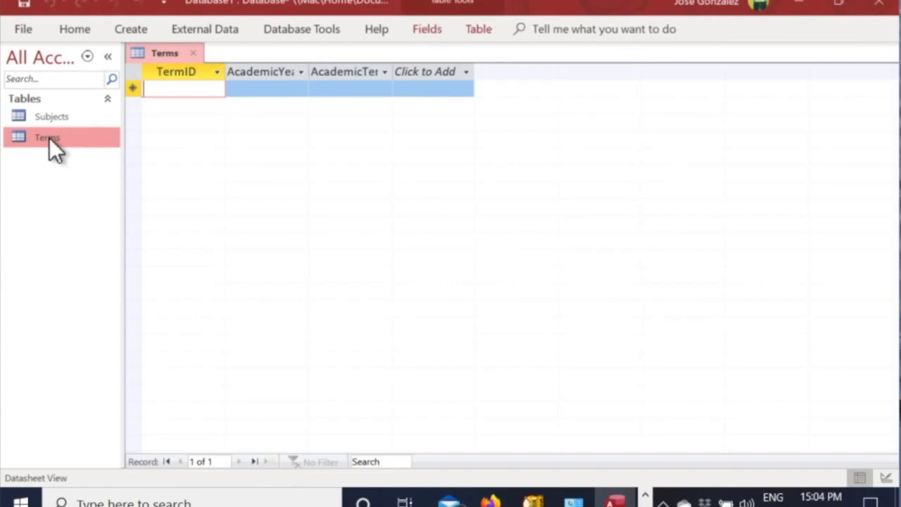
click(200, 90)
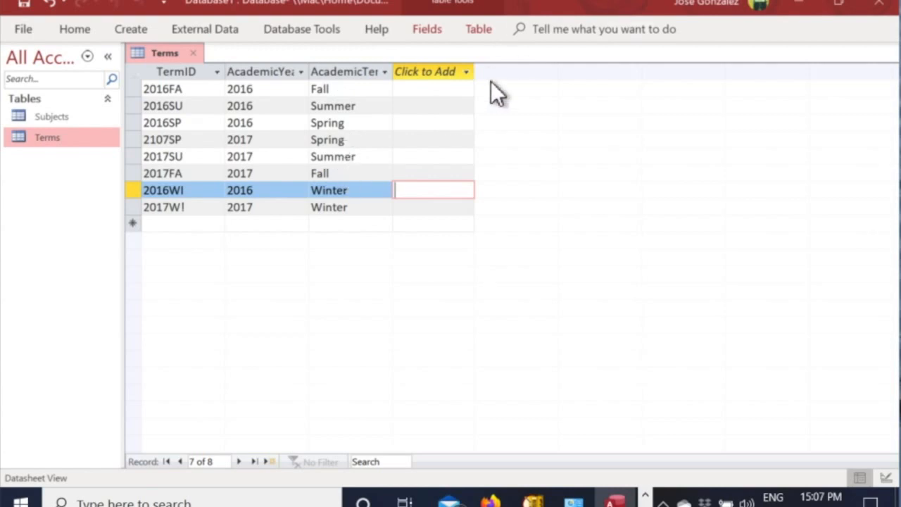
Step: Try to add a Terms record with the duplicate TermID 2016FA, AcademicYear 2020 and AcademicTerm Fall
click(170, 223)
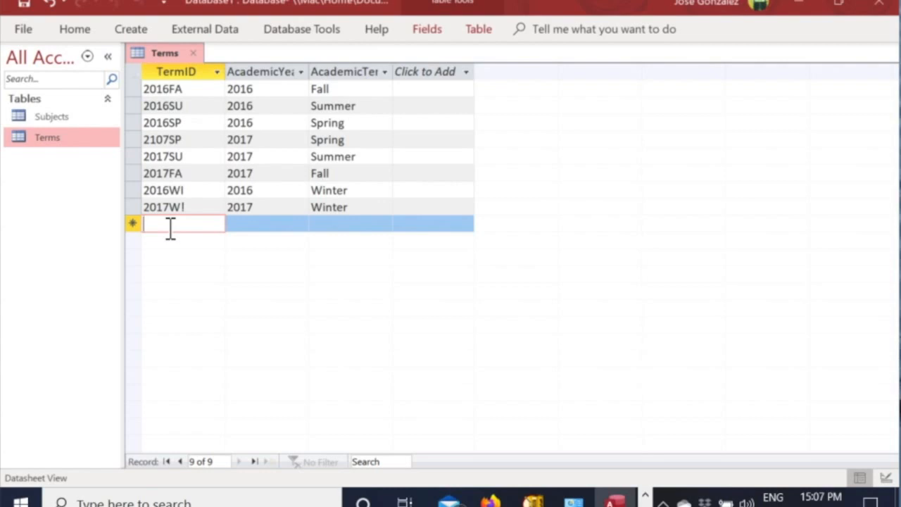
text(20)
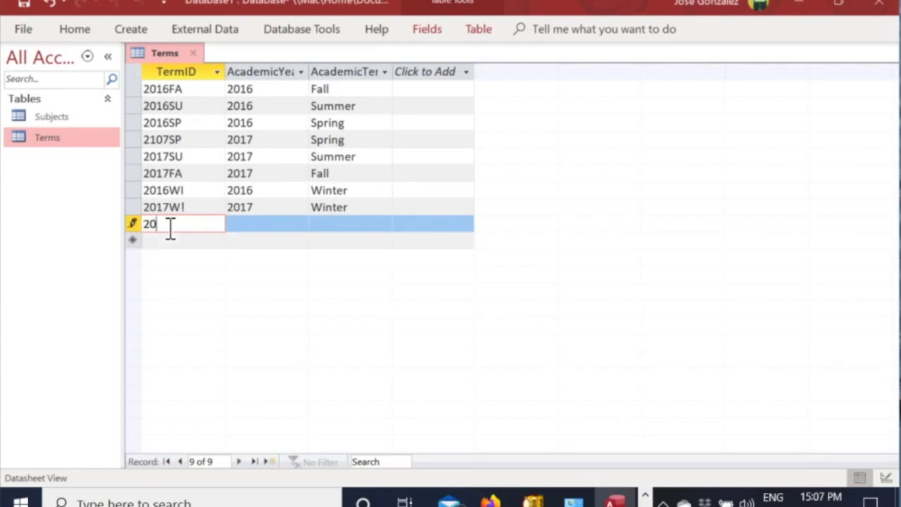
text(16FA)
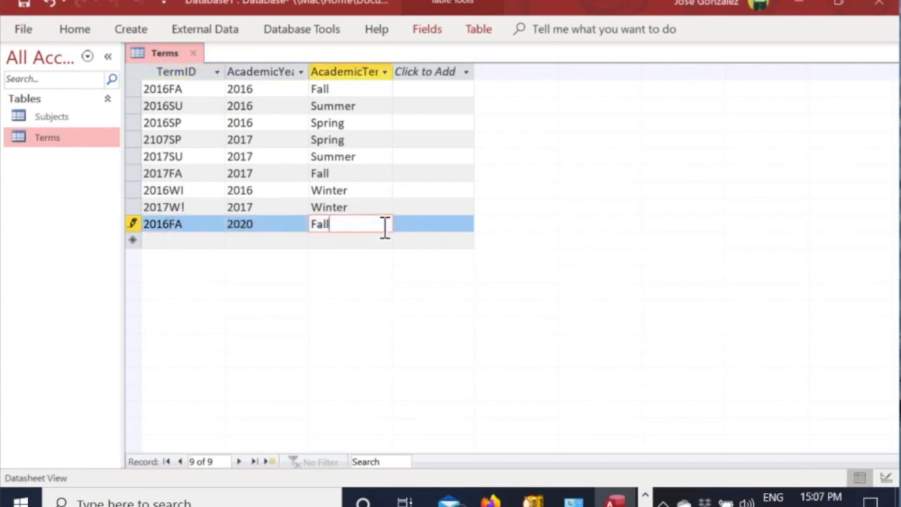
key(Return)
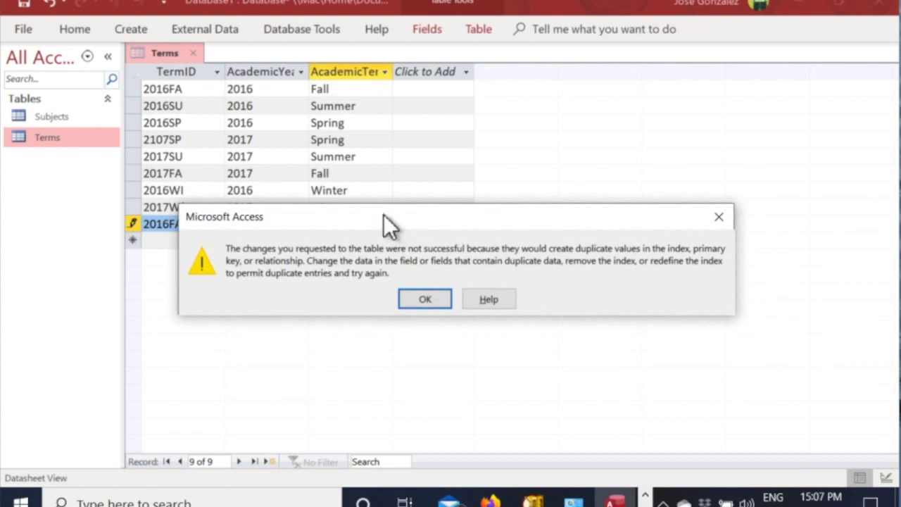
Step: Magnify the duplicate 2016FA entry with Magnifier, close Magnifier and discard the unsaved record
drag(386, 214, 356, 266)
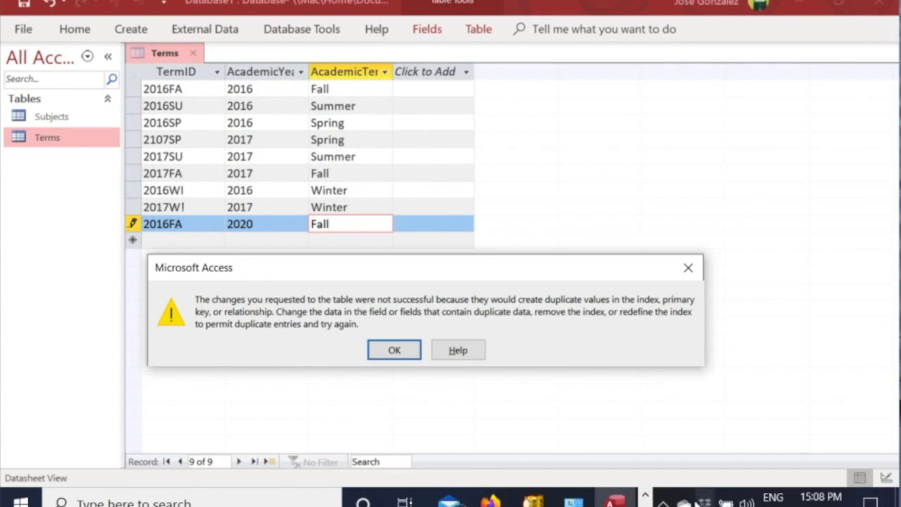
click(646, 496)
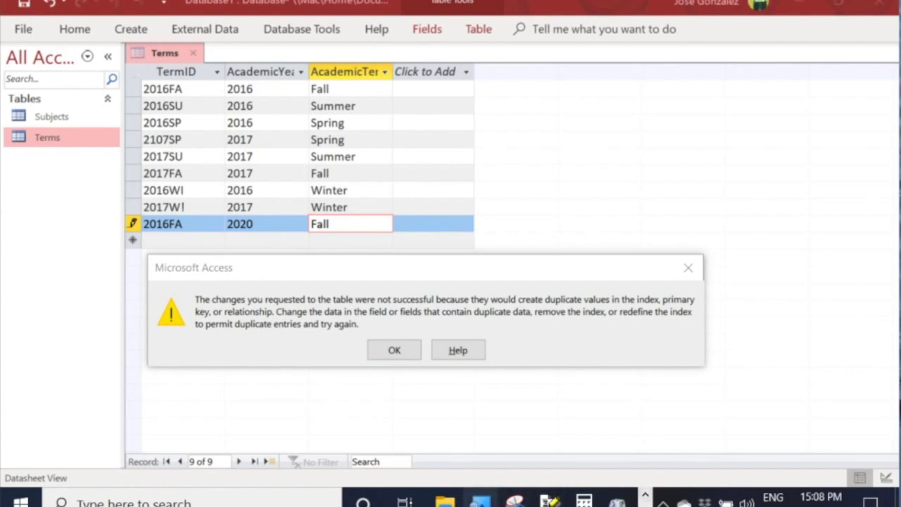
click(480, 501)
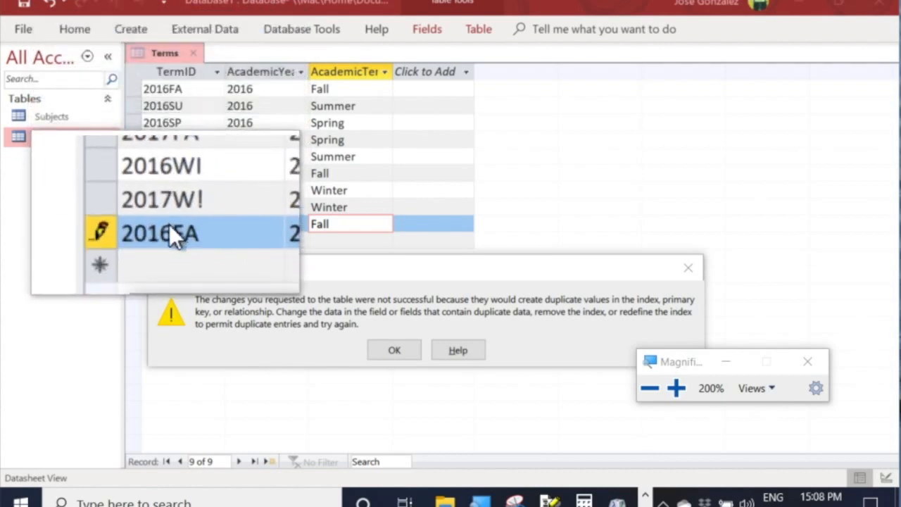
key(super+Escape)
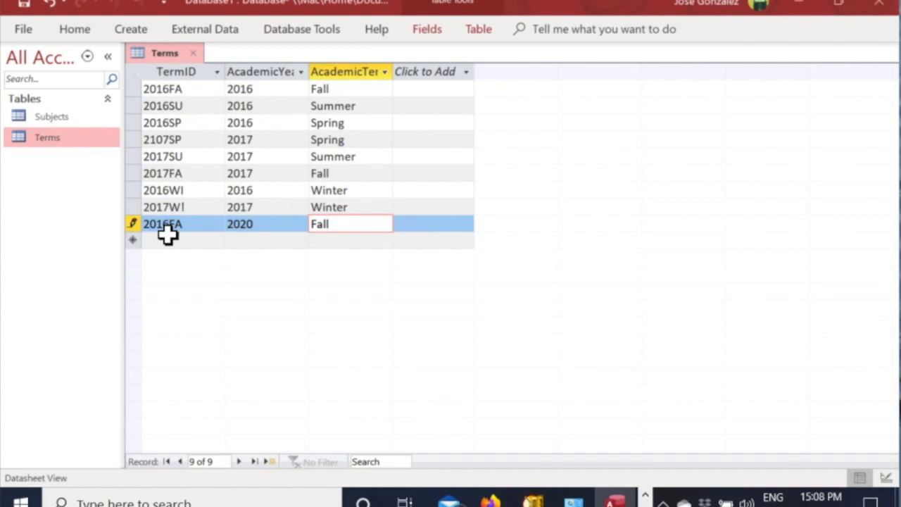
key(Escape)
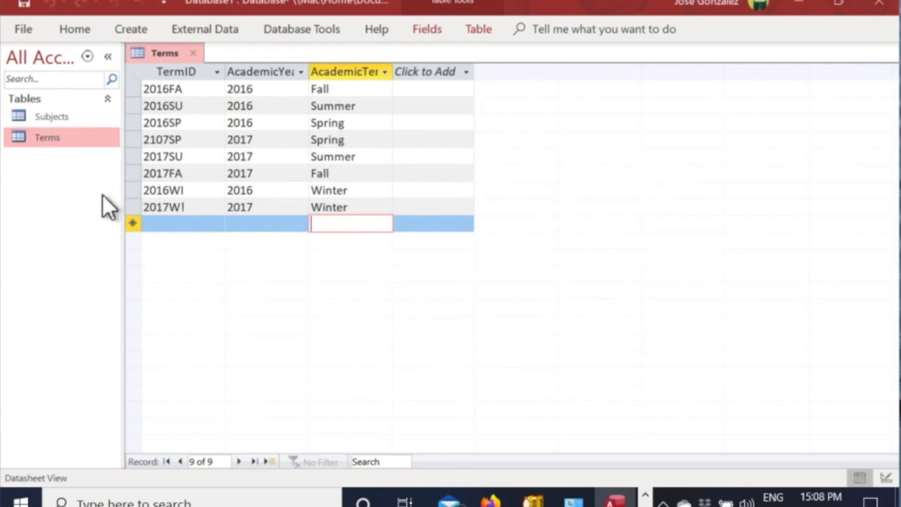
Step: Close the Terms table and create a new table in Design View with a Short Text field named CourseID
click(194, 53)
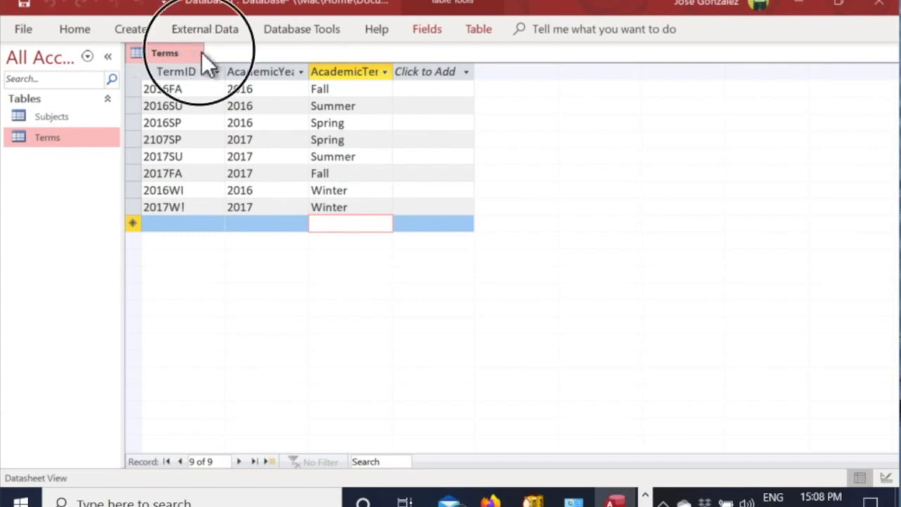
click(138, 32)
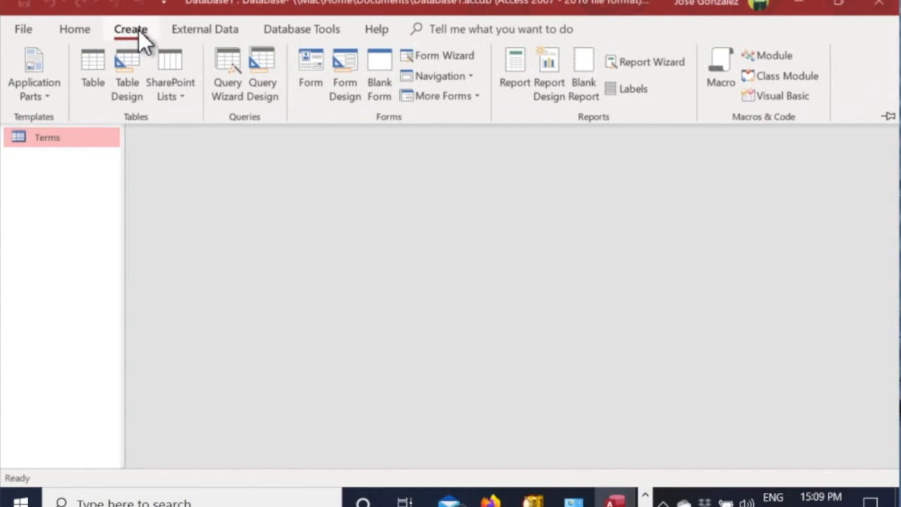
click(134, 79)
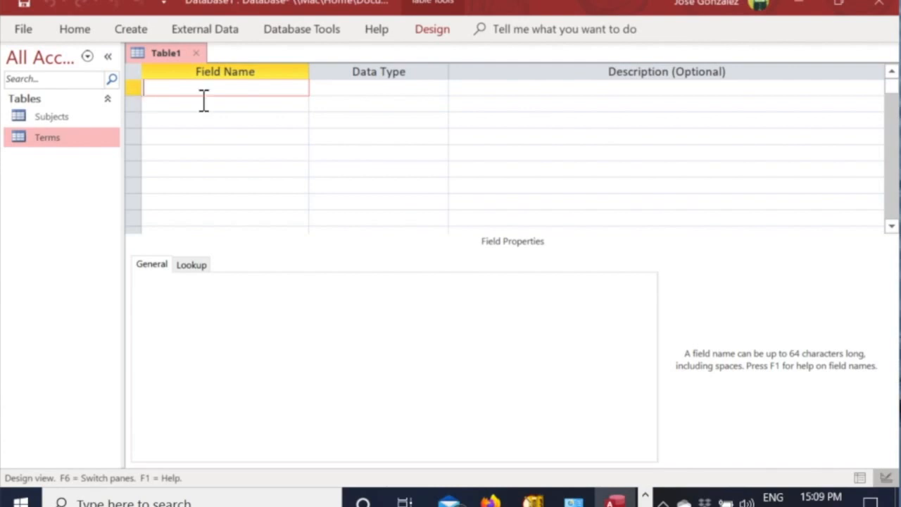
text(F)
key(BackSpace)
text(CourseID)
key(Tab)
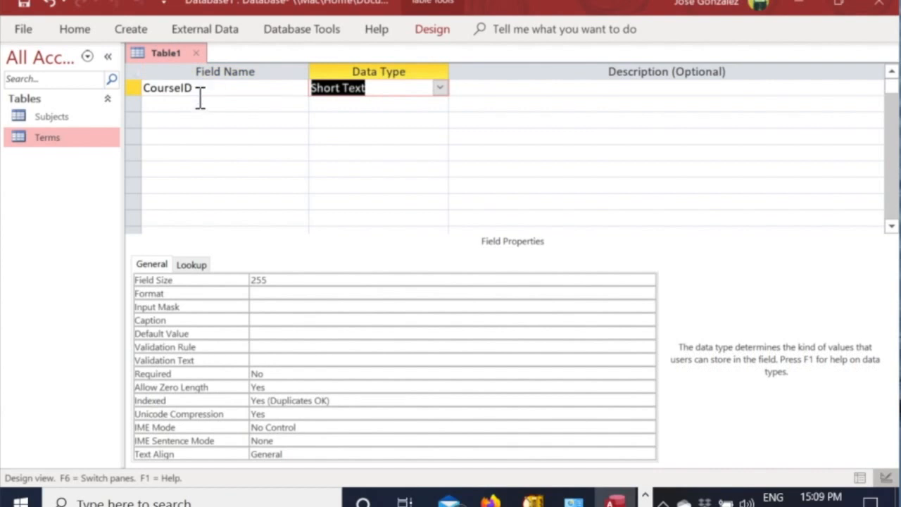
Step: Set the CourseID field as the new table's primary key
click(138, 92)
right_click(135, 89)
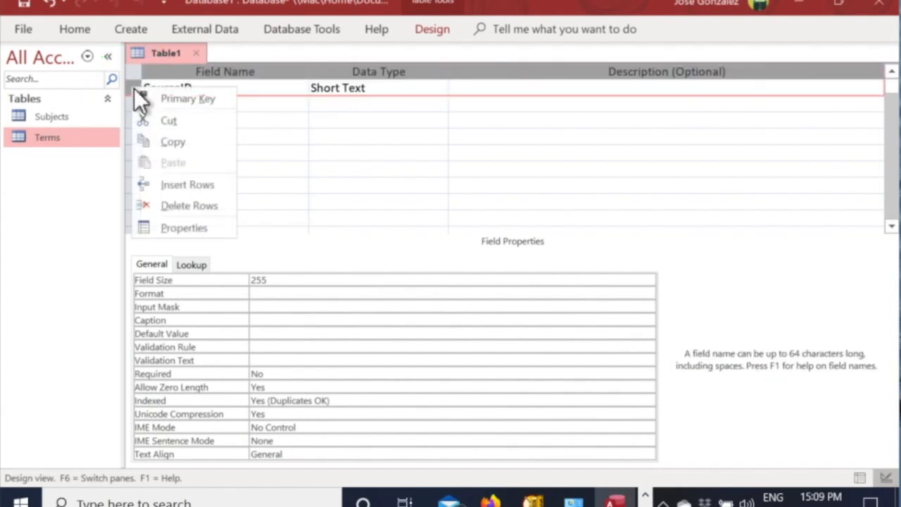
click(188, 99)
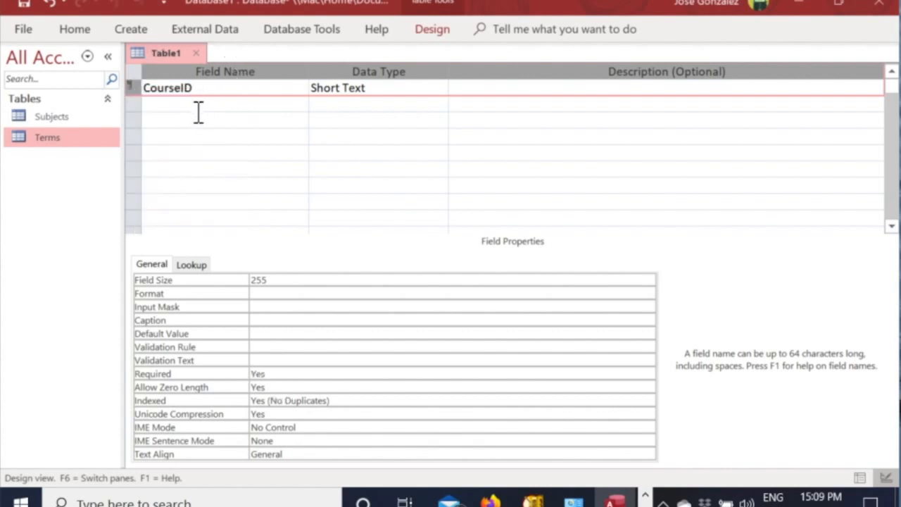
Step: Add a Short Text field named Subject below CourseID and set its Required property to Yes
click(197, 105)
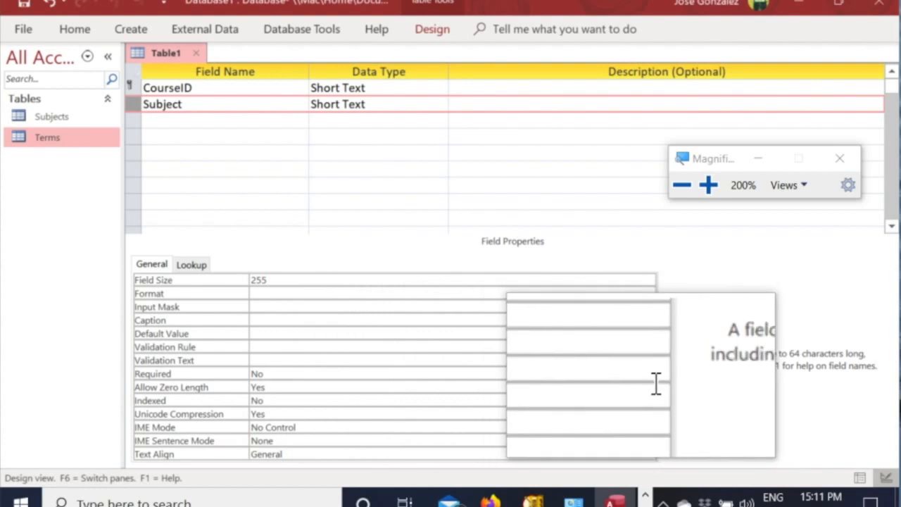
click(634, 374)
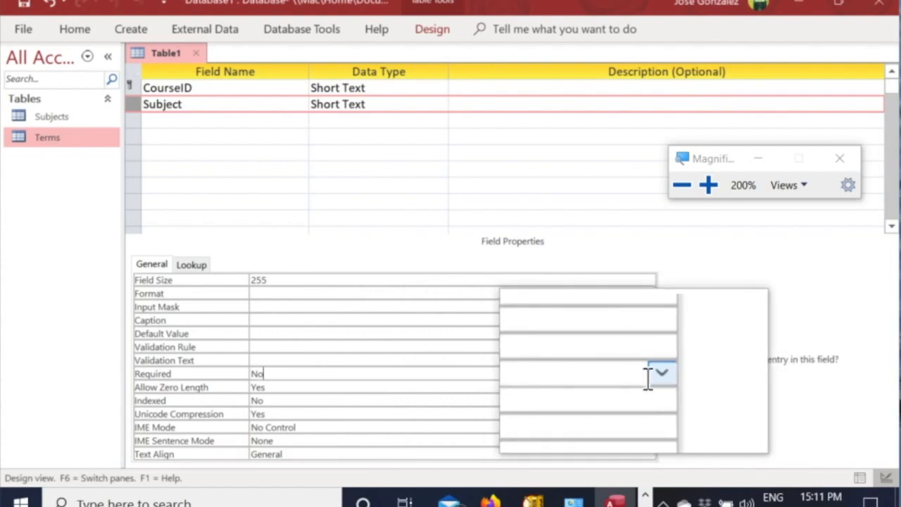
click(645, 375)
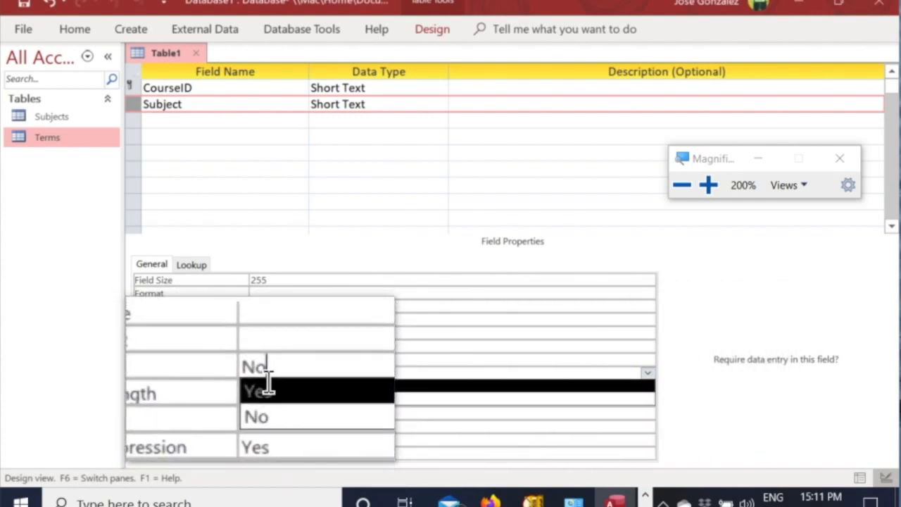
click(258, 391)
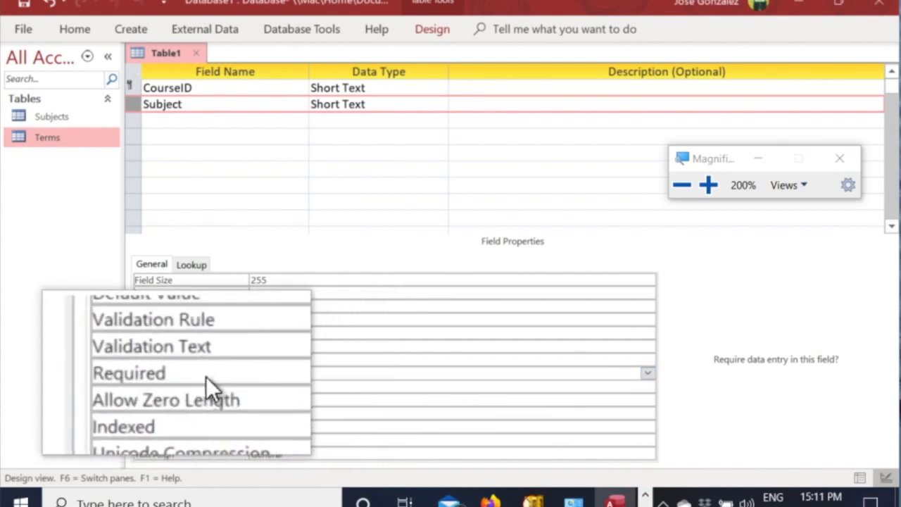
Step: Close Magnifier and add the fields CourseTitle (Short Text), CourseDescription (Long Text) and Credits (Number) below Subject
key(super+Escape)
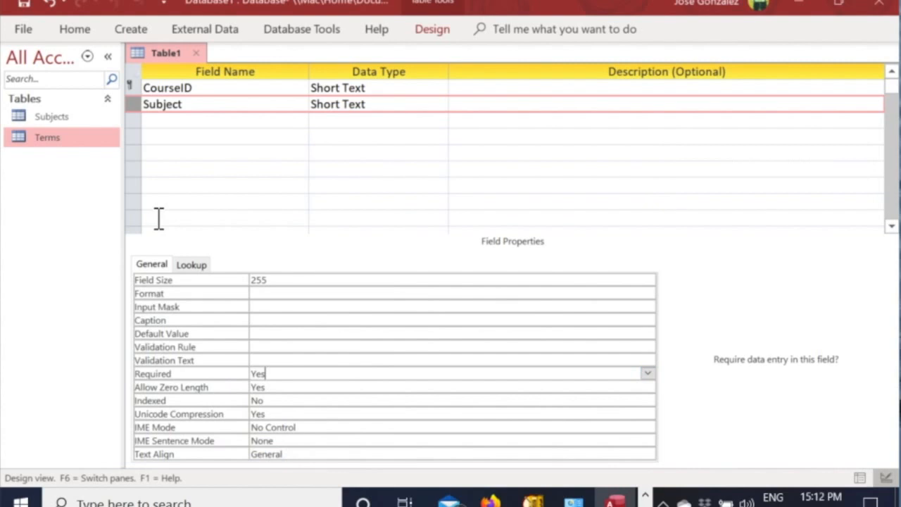
click(176, 121)
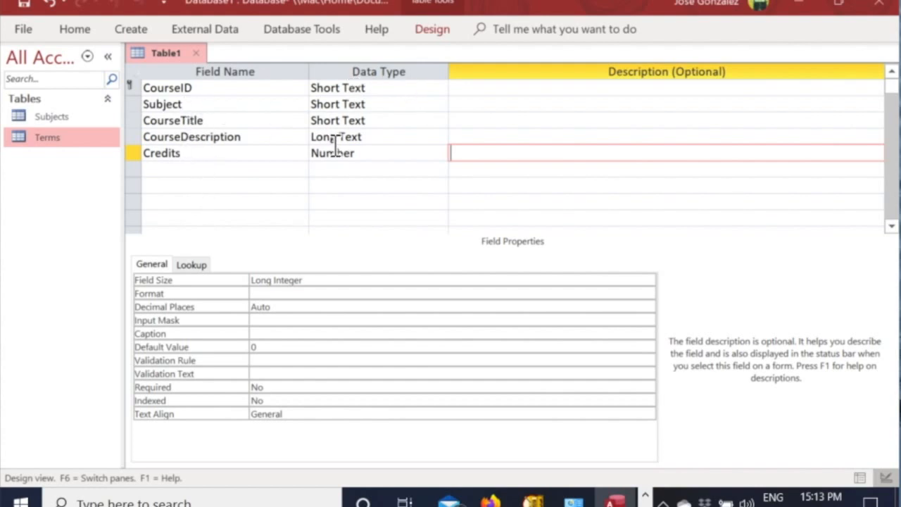
Step: Examine the CourseDescription field's data type and properties, magnify the field list, and close Magnifier
click(138, 141)
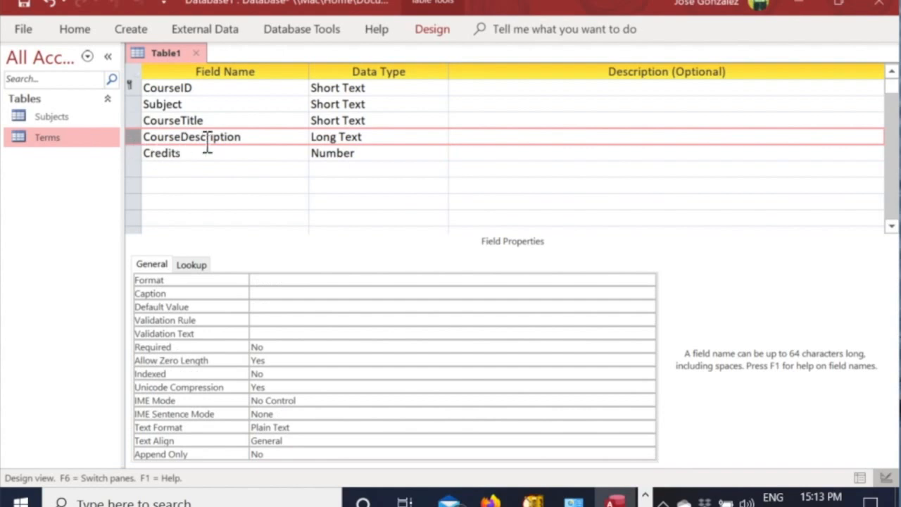
click(401, 140)
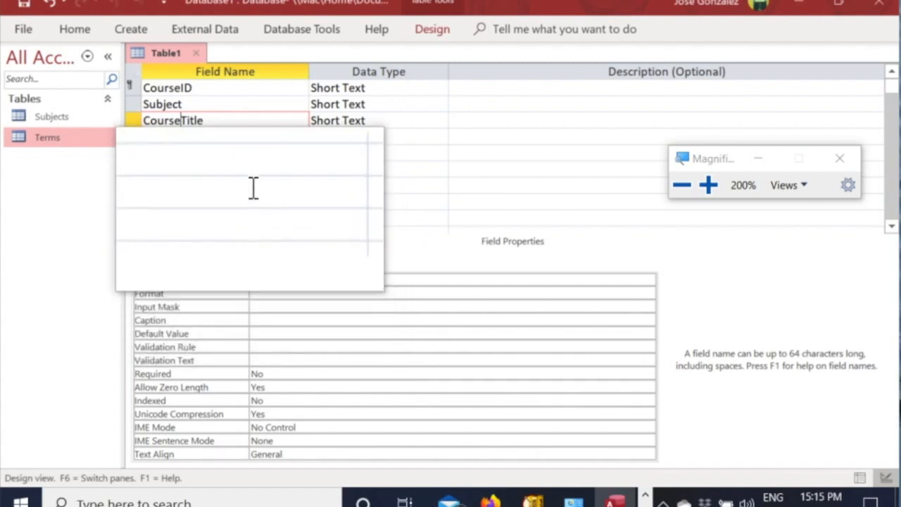
click(199, 139)
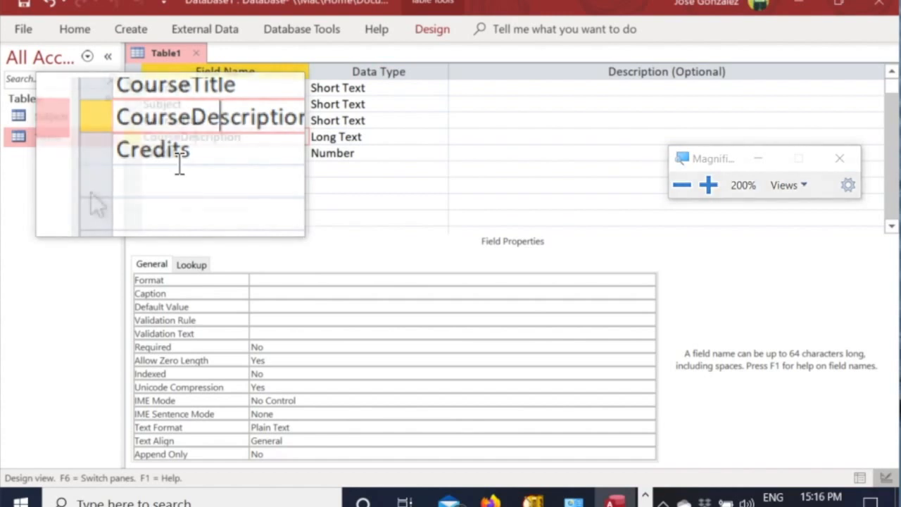
key(super+Escape)
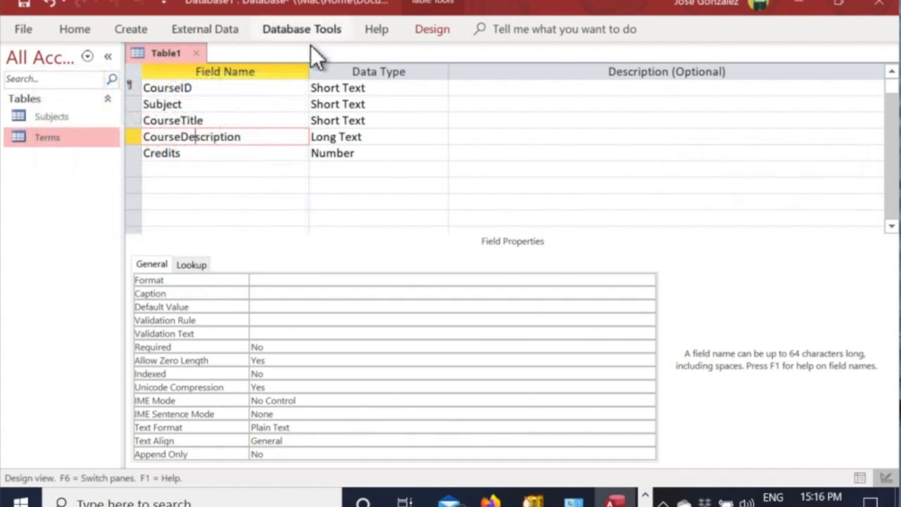
Step: Close the new table and save its design under the name Courses
click(199, 53)
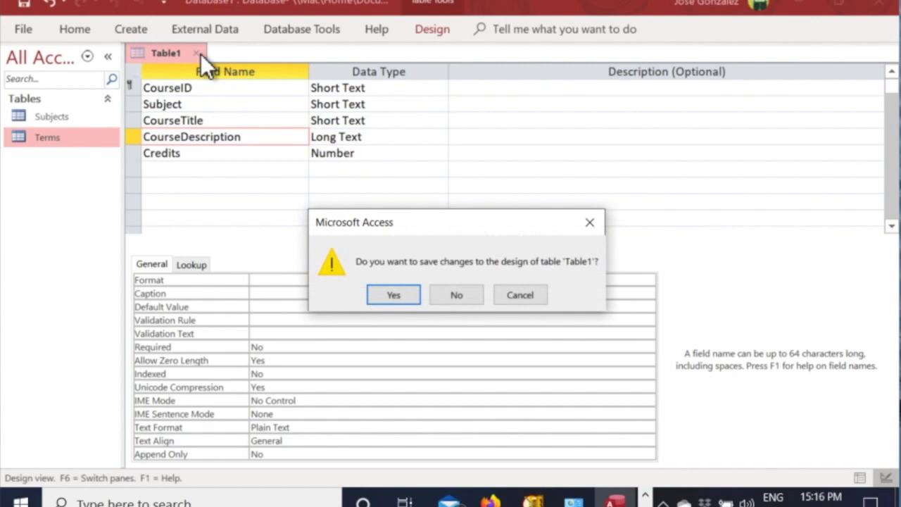
click(400, 291)
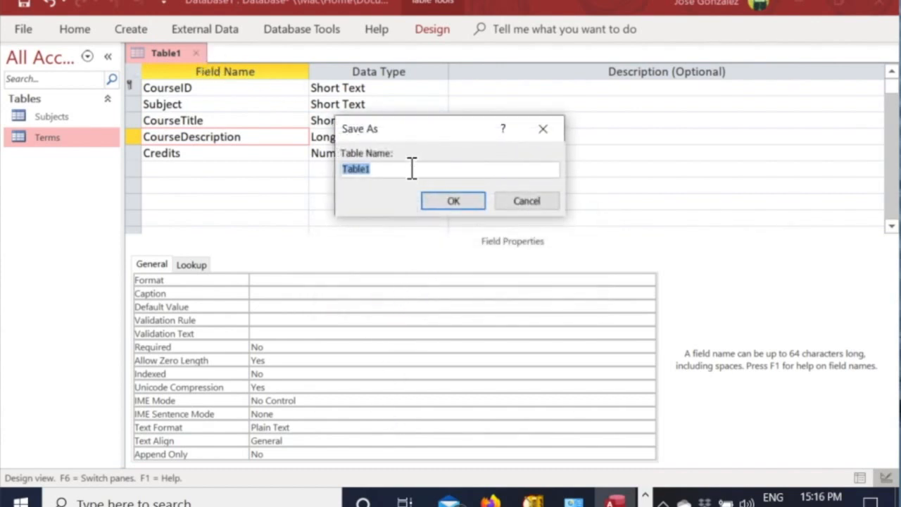
text(Course)
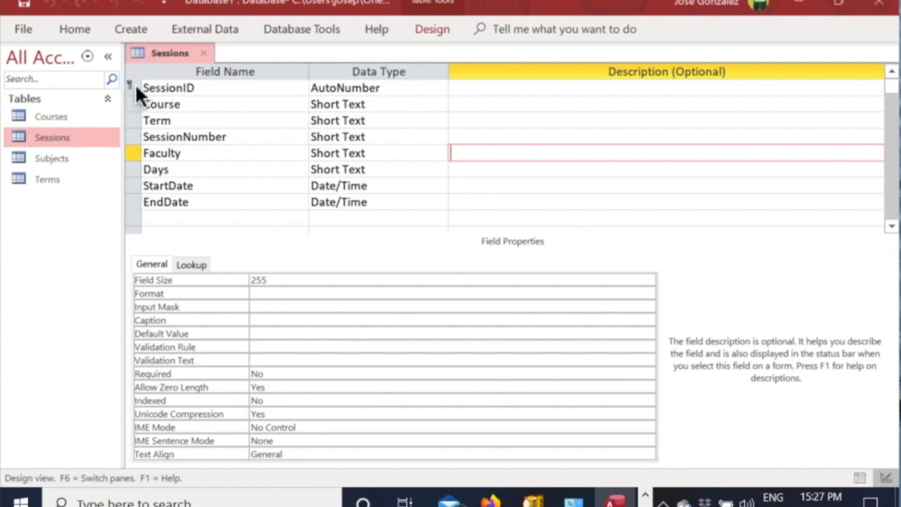
Step: Check the Required property of the Course, Term, SessionNumber and Faculty fields in the Sessions table design
click(211, 110)
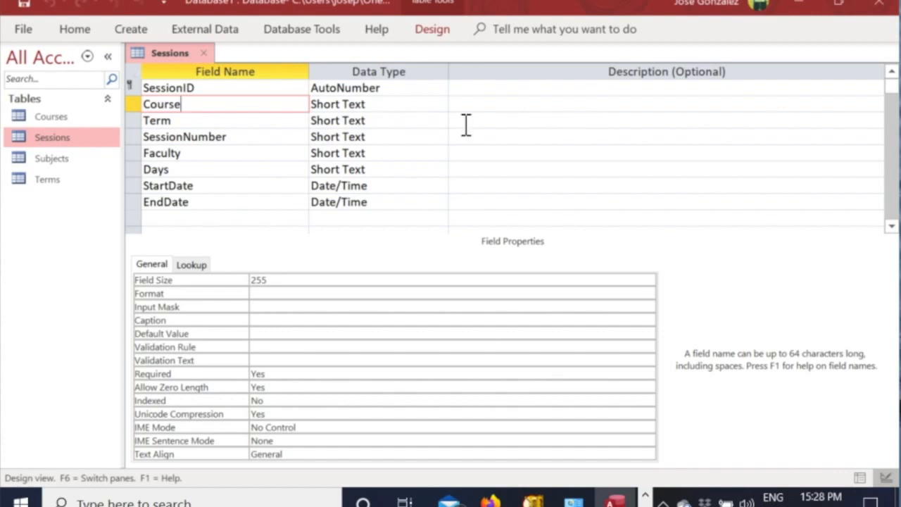
click(286, 373)
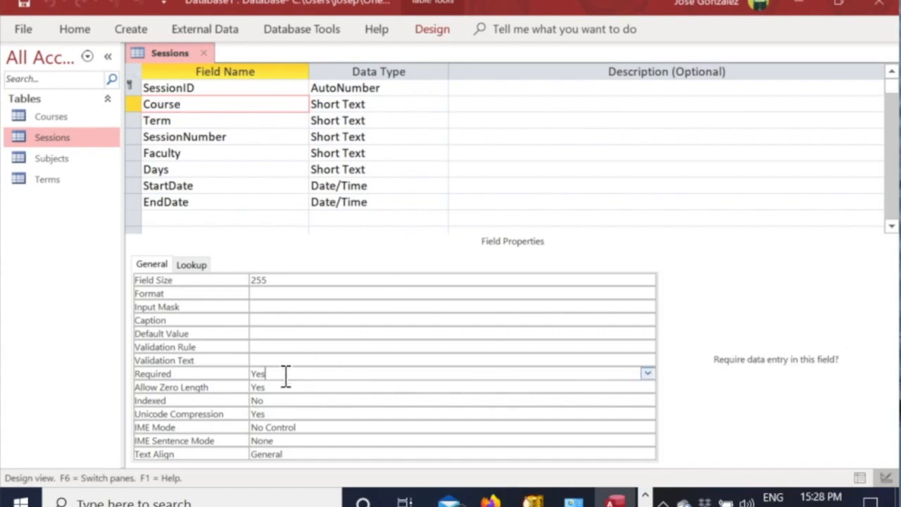
click(189, 123)
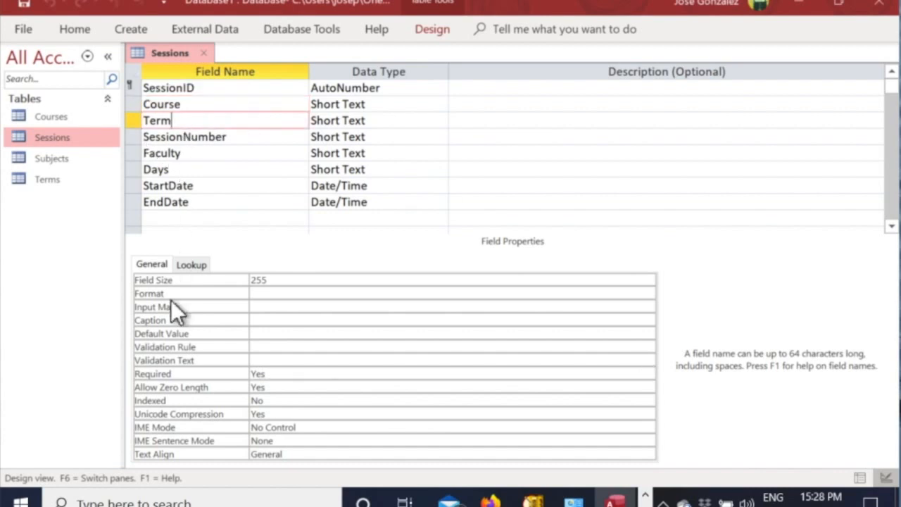
click(233, 143)
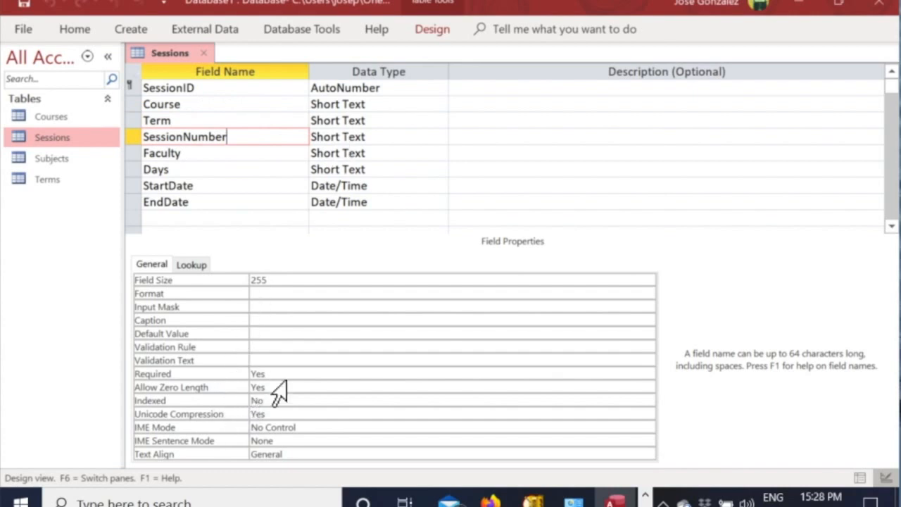
click(210, 161)
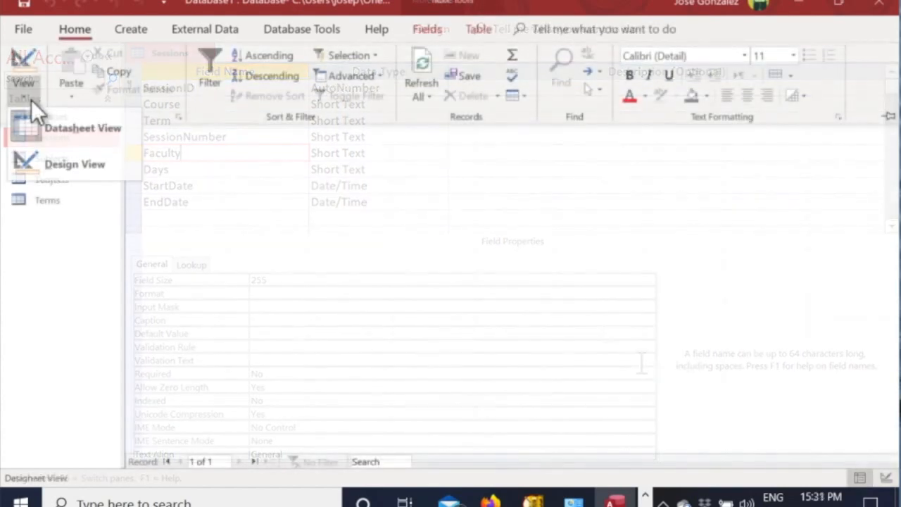
Step: Show the Enrollments table in Design View and examine the data types and properties of its ID, StudentID and Session fields
click(46, 164)
click(560, 155)
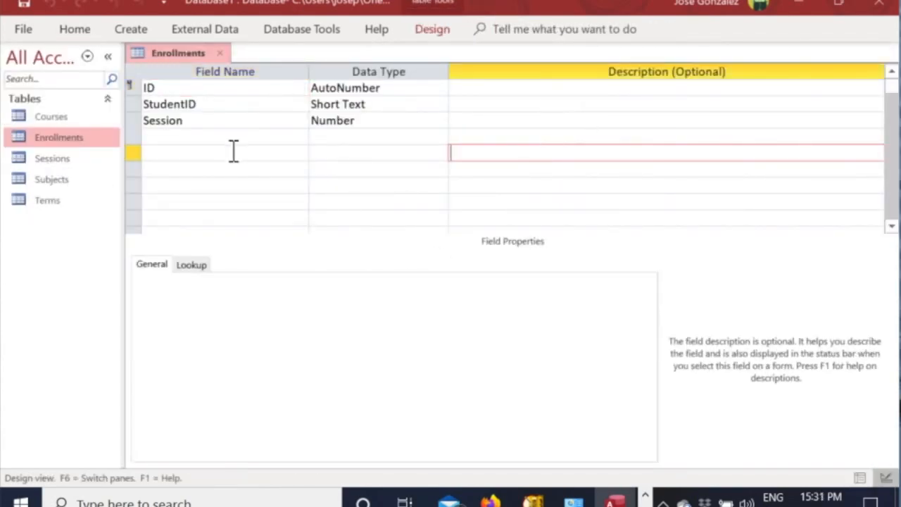
click(201, 90)
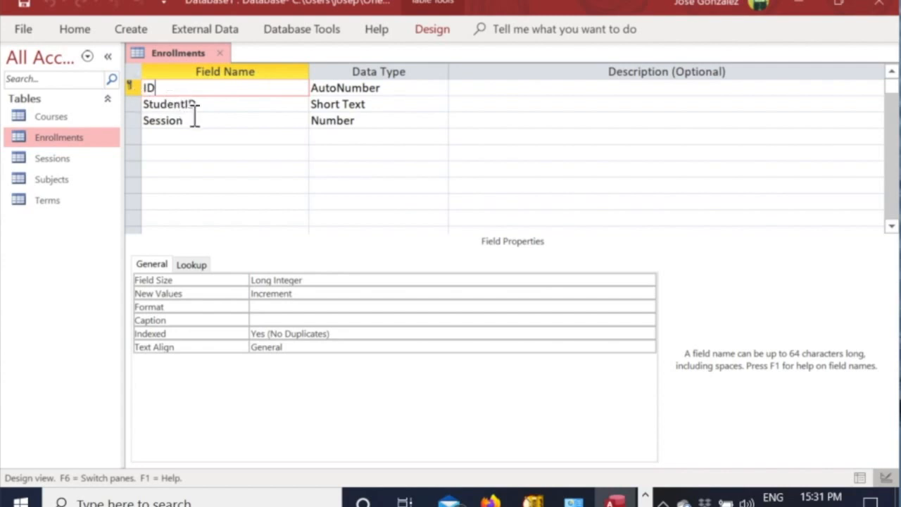
click(221, 104)
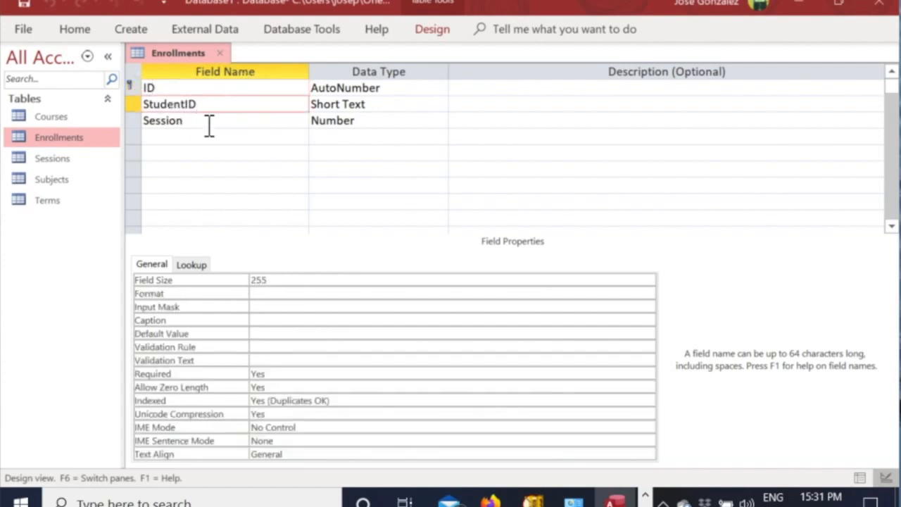
click(400, 107)
click(261, 110)
click(221, 123)
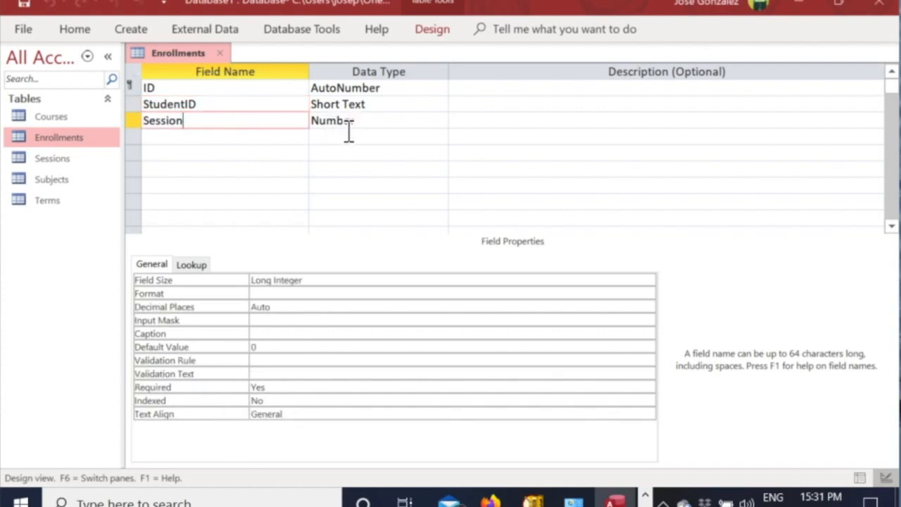
click(345, 128)
click(207, 128)
click(366, 109)
click(235, 109)
click(212, 122)
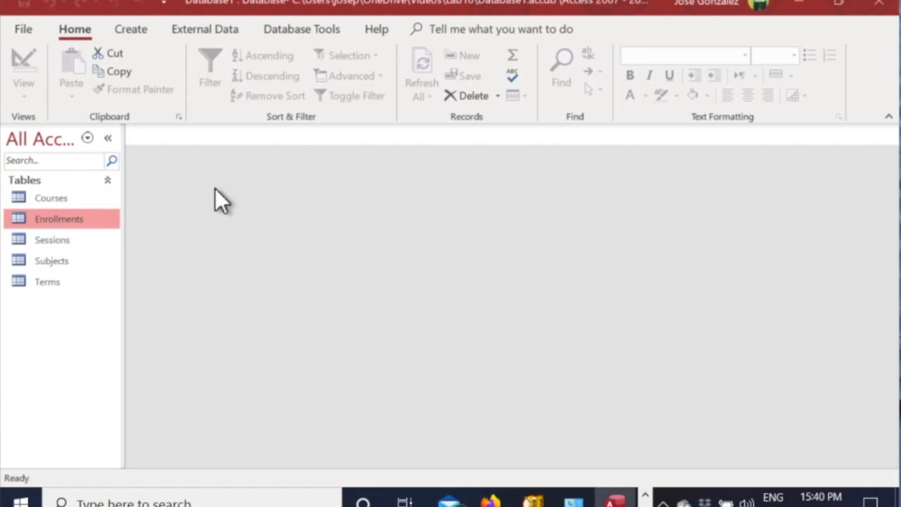
Step: Start an Excel import from Lab1Data.xlsx in the Lab10 folder into a new table of the current database
click(202, 30)
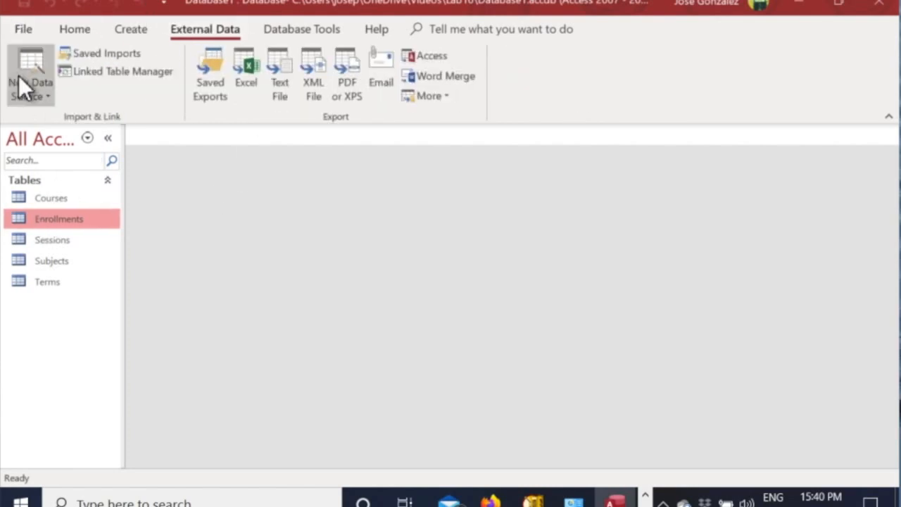
click(47, 100)
mouse_move(60, 127)
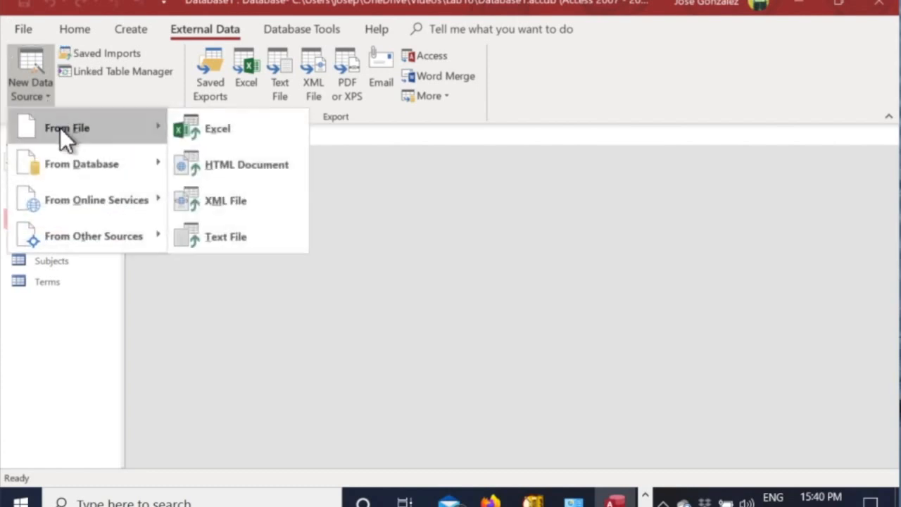
click(200, 134)
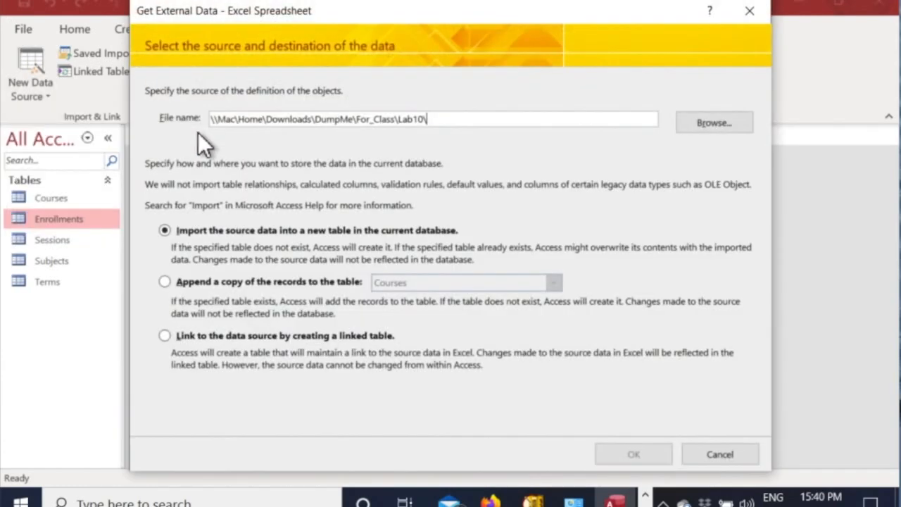
click(717, 124)
click(529, 388)
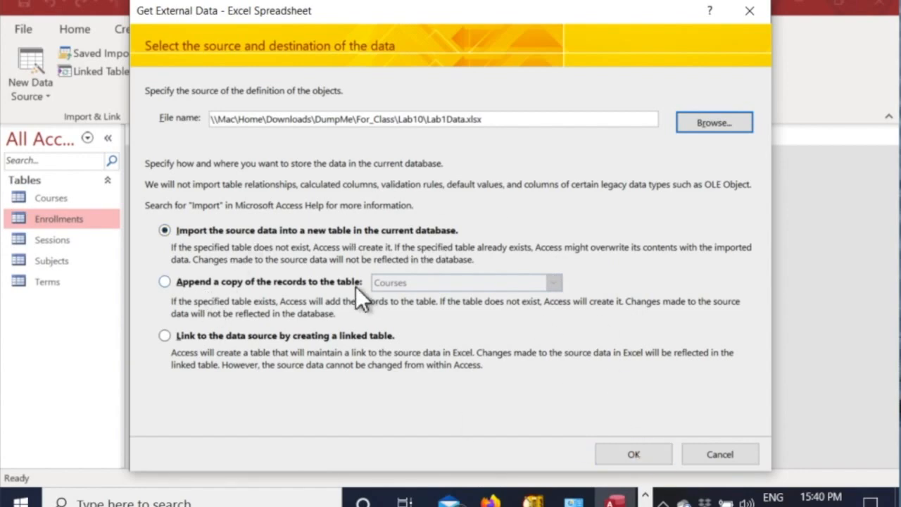
click(634, 454)
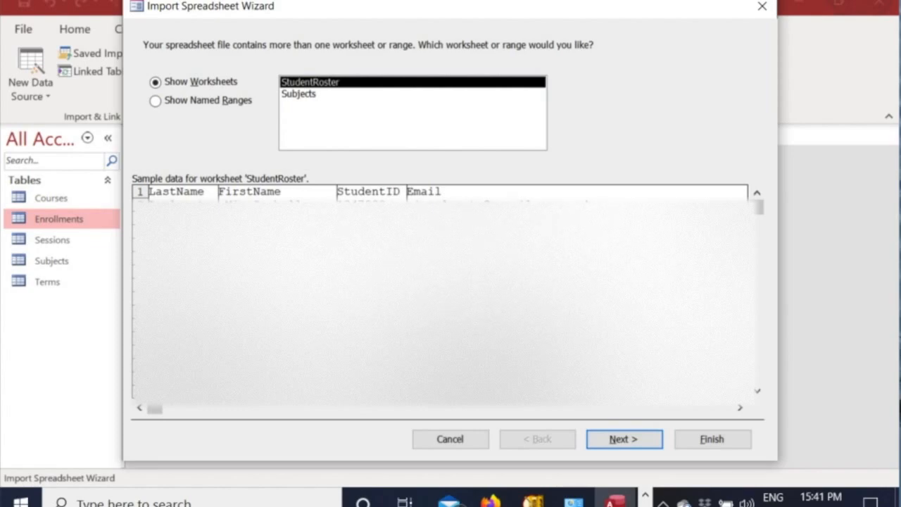
Step: Choose the StudentRoster worksheet, use its first row as column headings, and keep the default field options
click(611, 440)
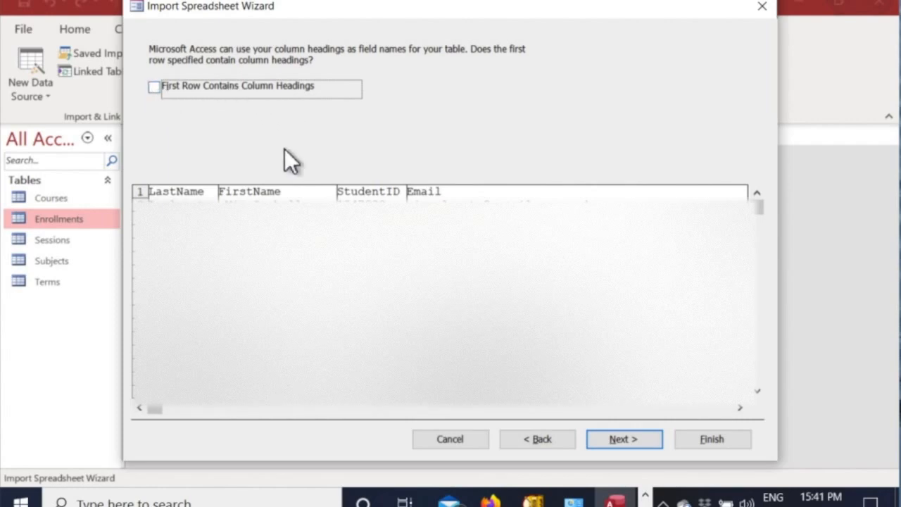
click(154, 89)
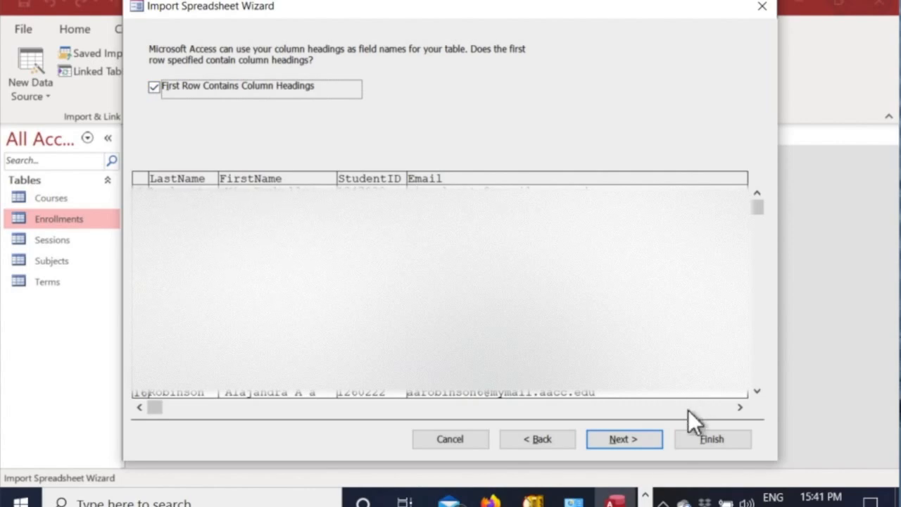
click(624, 438)
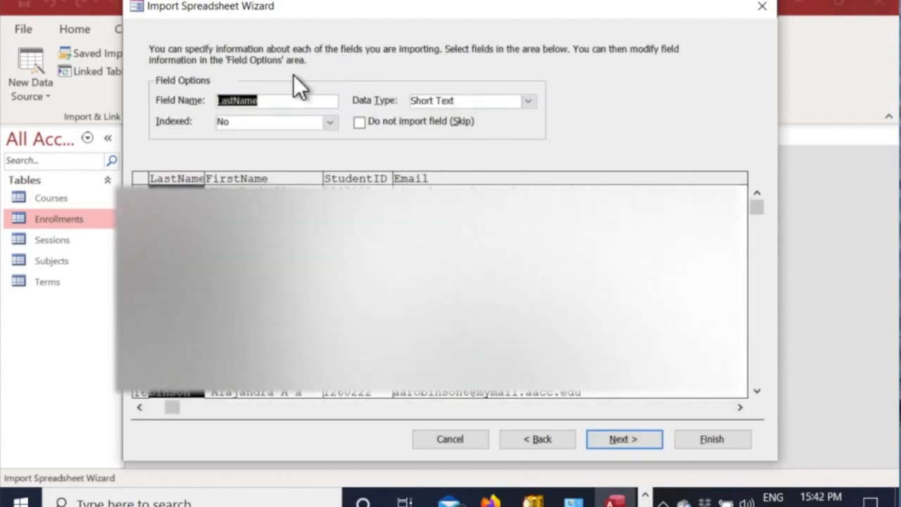
click(626, 439)
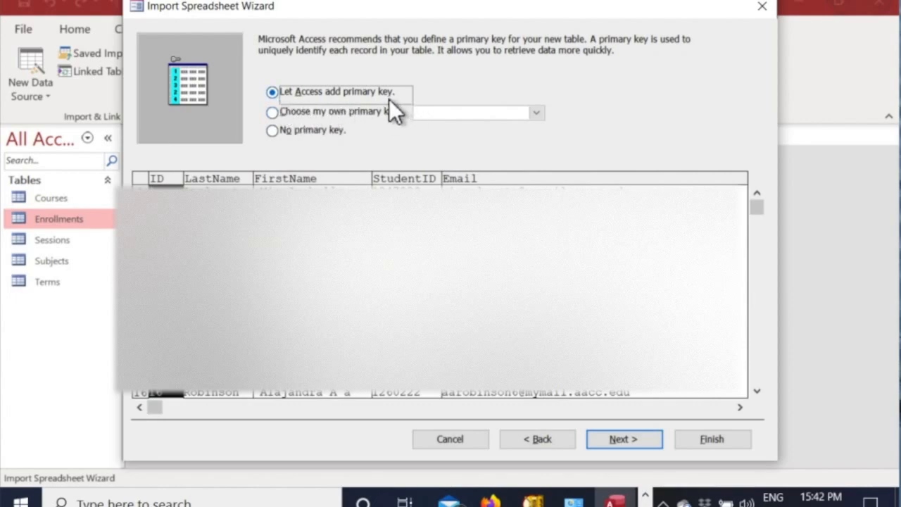
Step: Choose StudentID as the primary key and finish importing the roster as a table named Students
click(272, 112)
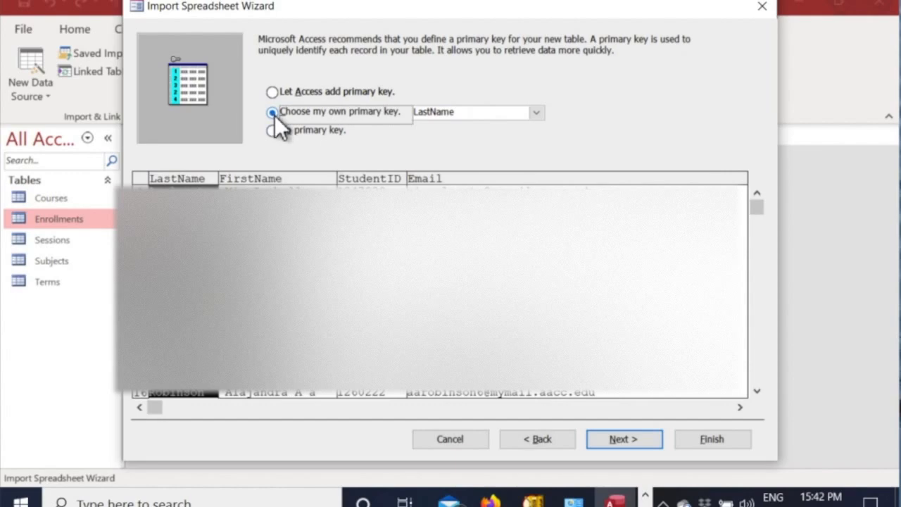
click(542, 114)
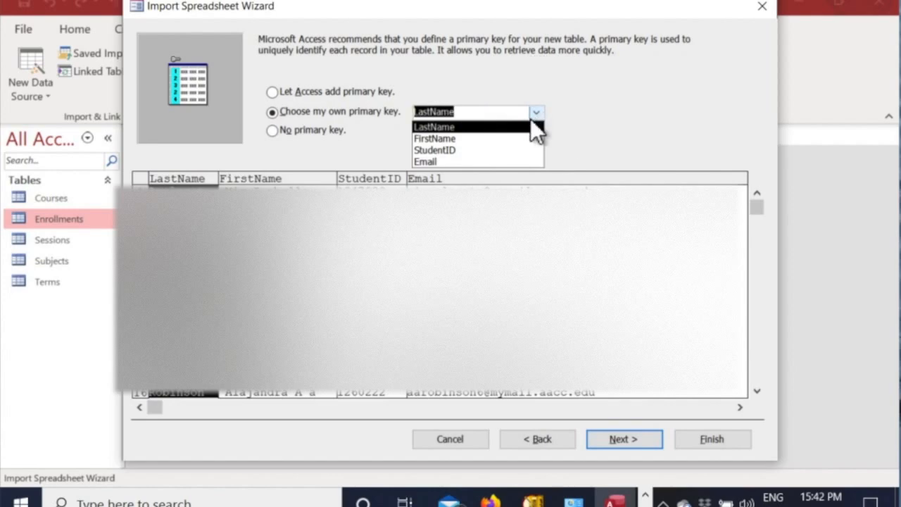
click(484, 152)
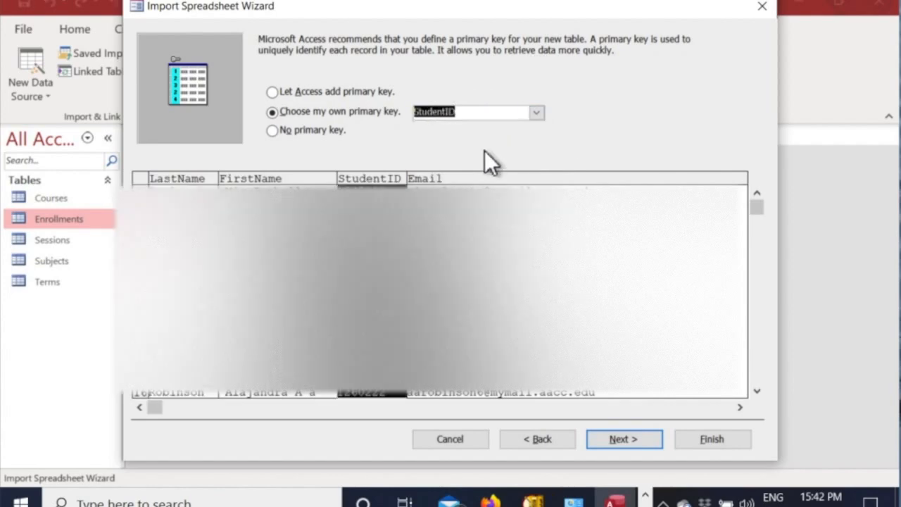
click(623, 438)
drag(368, 144, 239, 139)
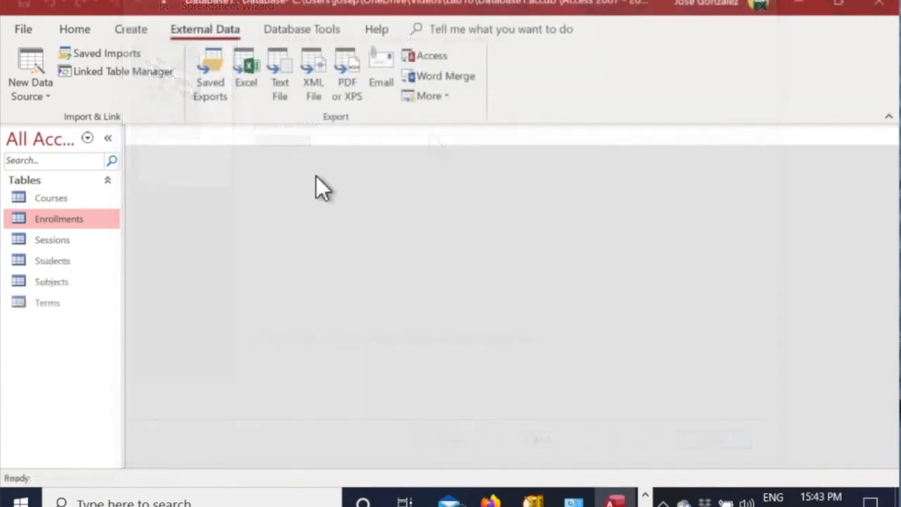
Step: Open the Students table and switch it to Design View
click(63, 265)
double_click(59, 267)
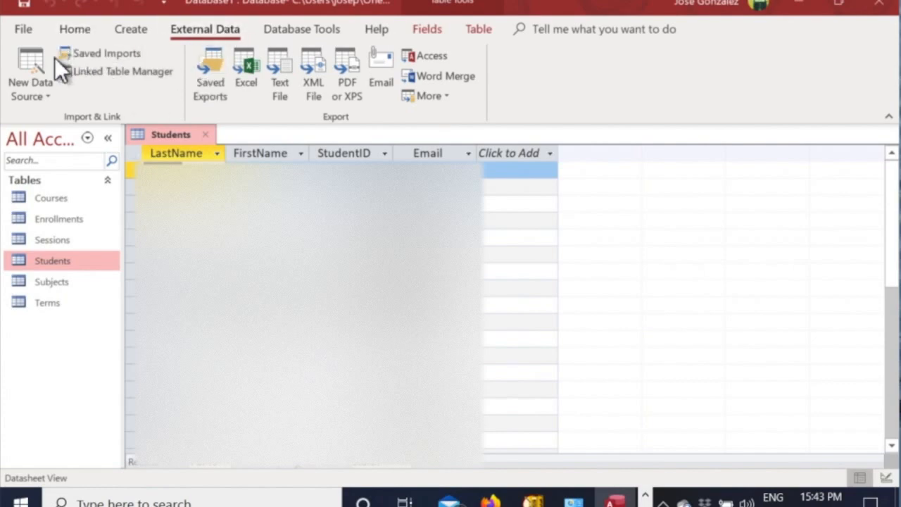
click(71, 28)
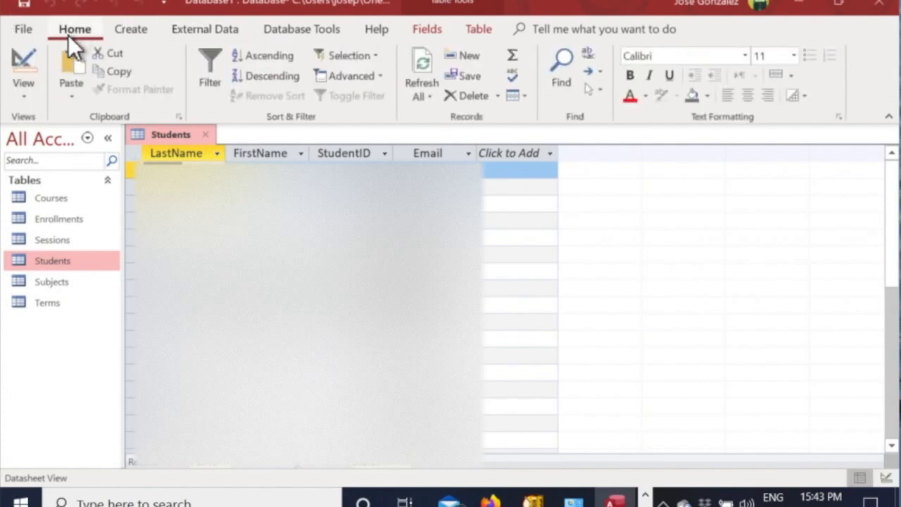
click(28, 97)
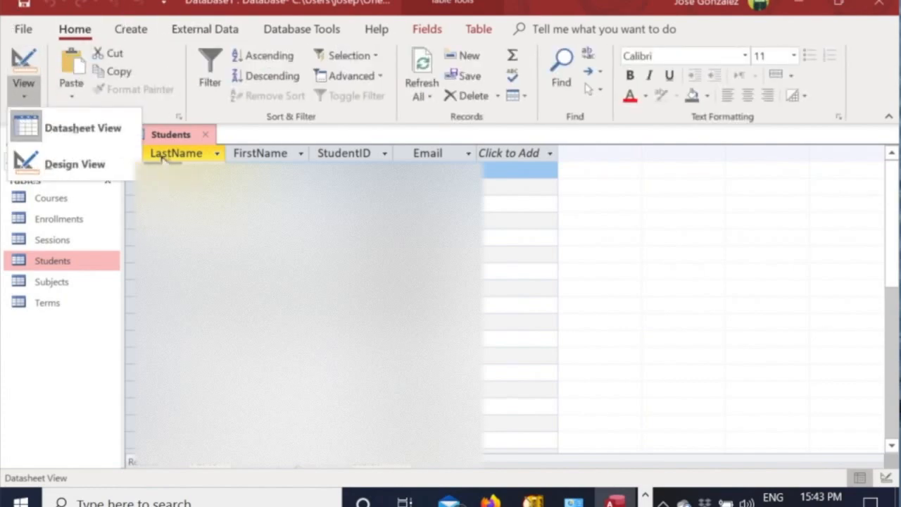
click(98, 173)
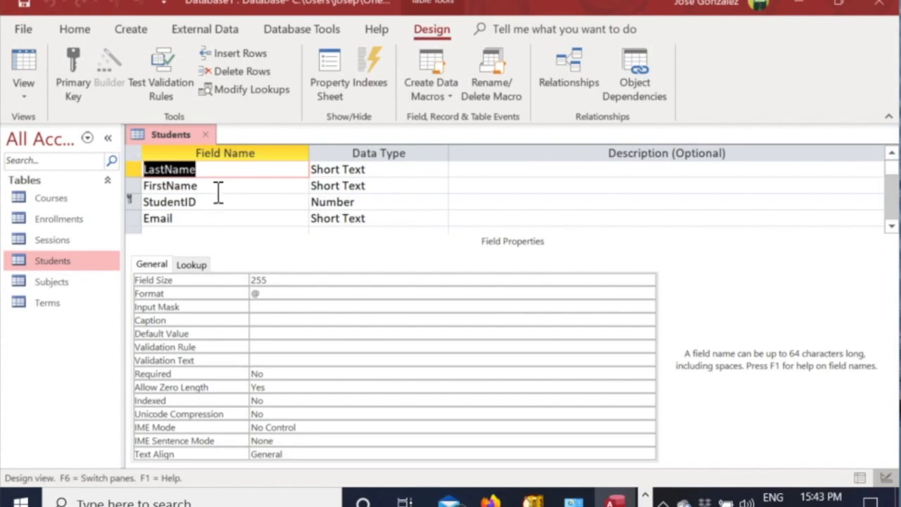
Step: Change the StudentID field's data type to Short Text, then close the Students table and save its design
click(140, 204)
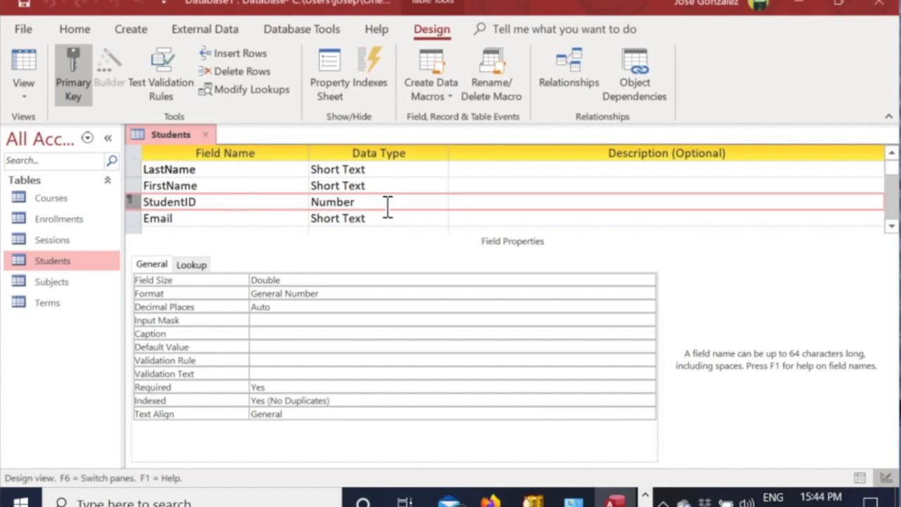
click(341, 205)
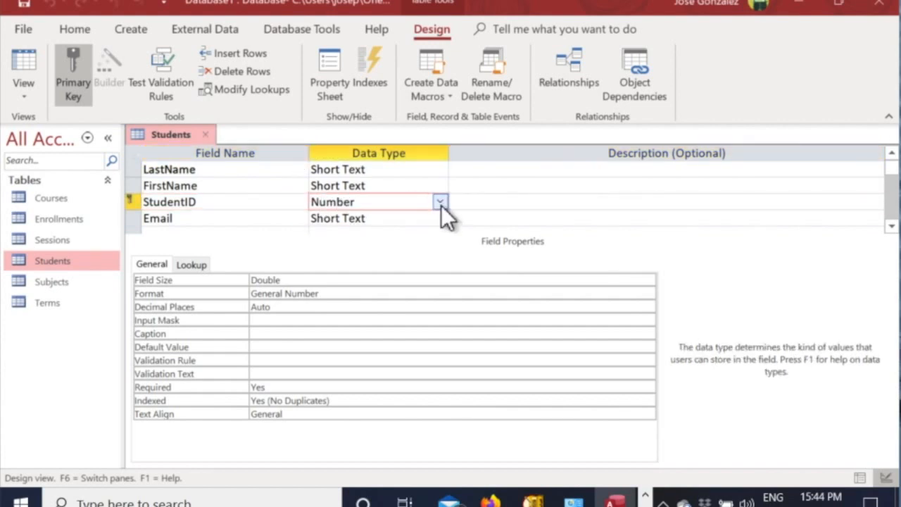
click(440, 202)
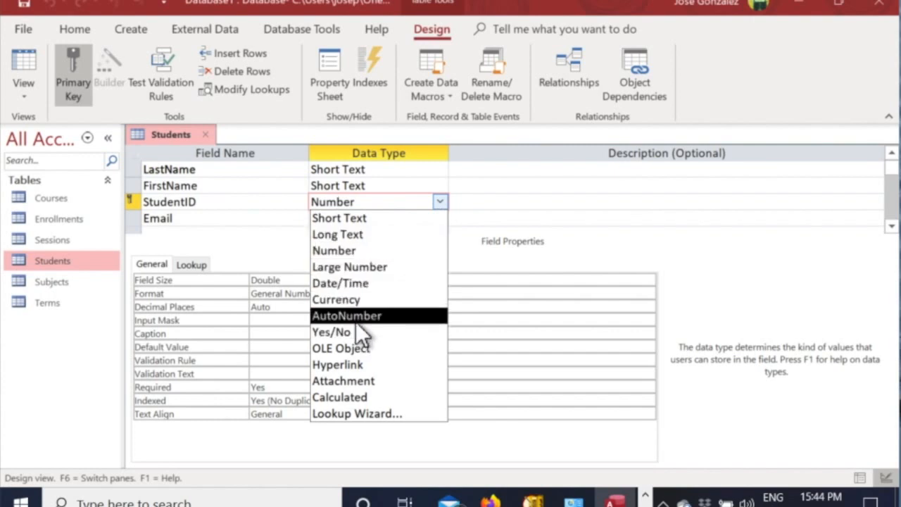
click(353, 223)
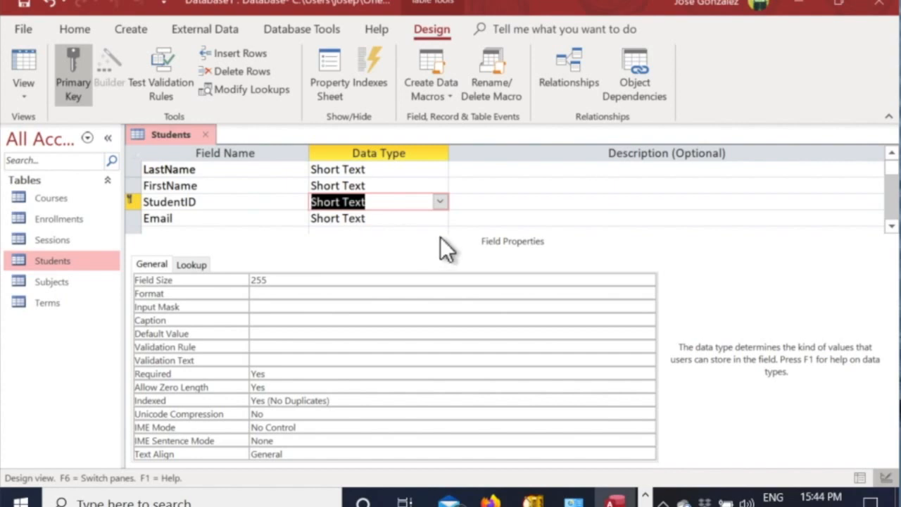
click(205, 135)
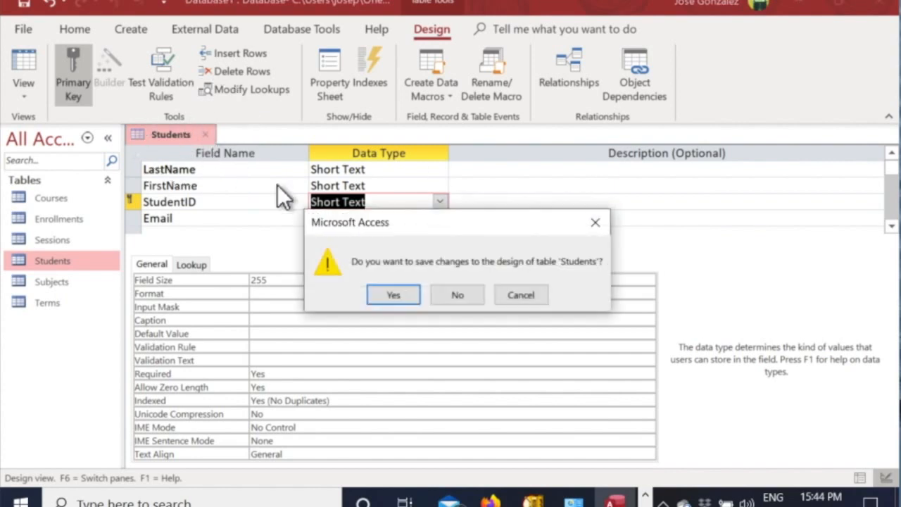
click(402, 294)
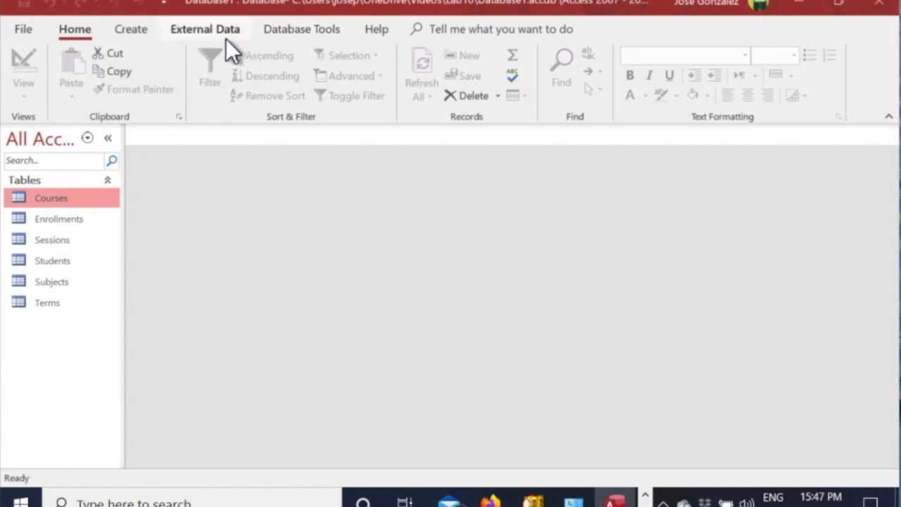
Step: Open the Relationships window and add the Courses, Enrollments, Sessions, Students, Subjects and Terms tables to it
click(301, 30)
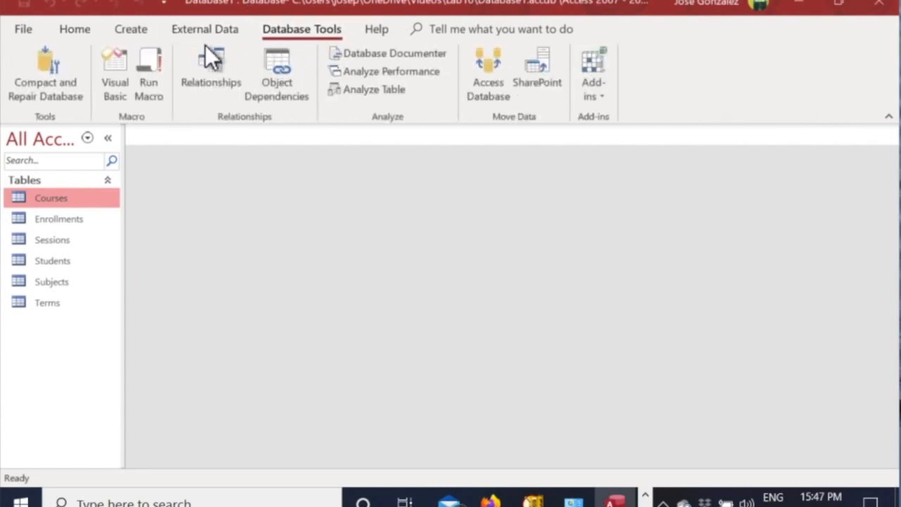
click(205, 83)
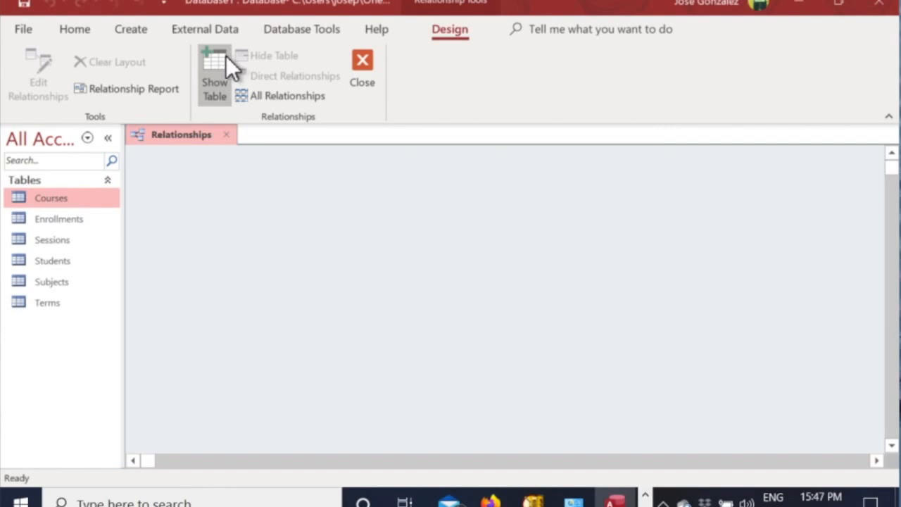
click(225, 67)
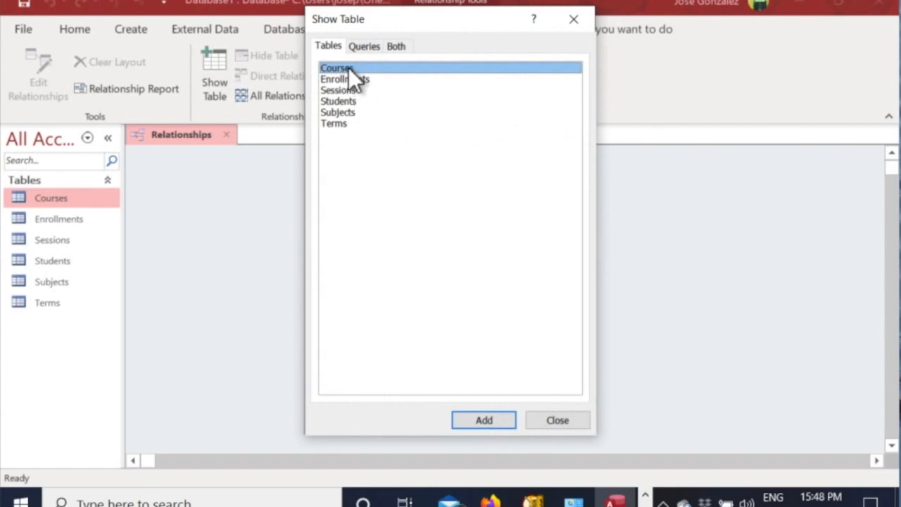
drag(347, 68, 334, 128)
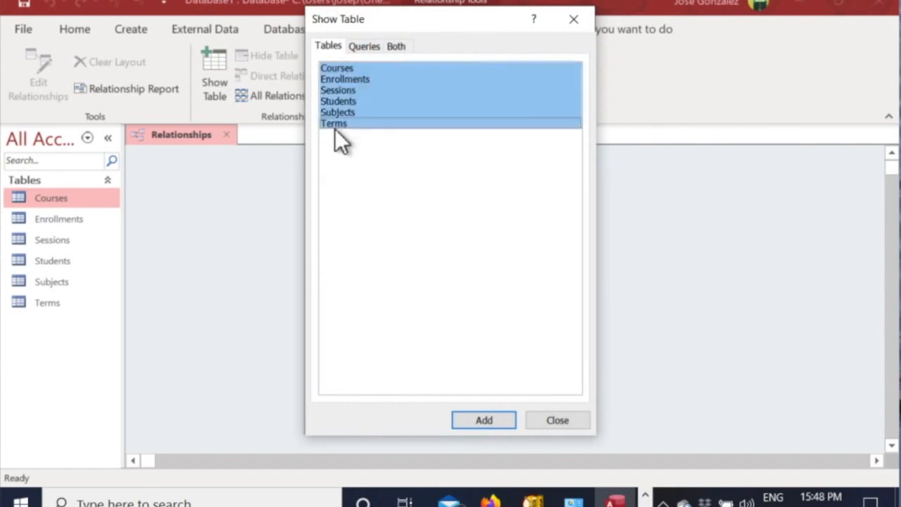
click(492, 423)
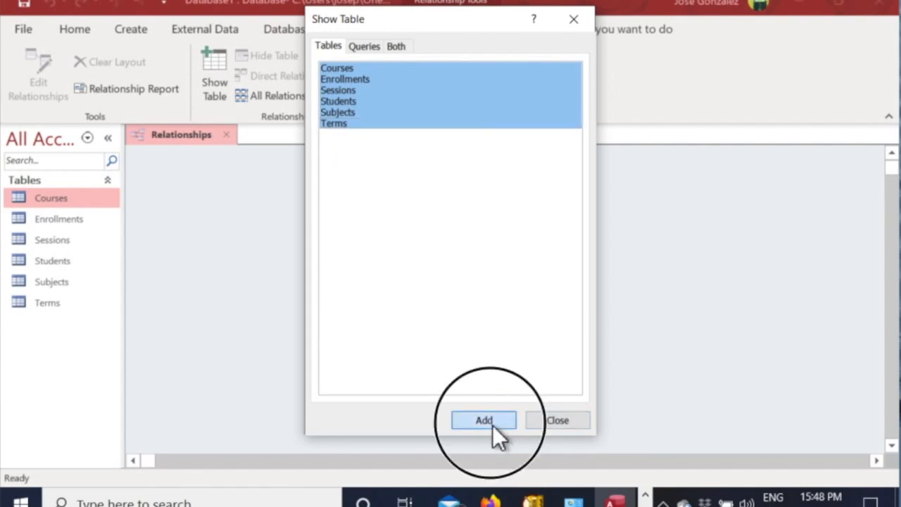
click(565, 424)
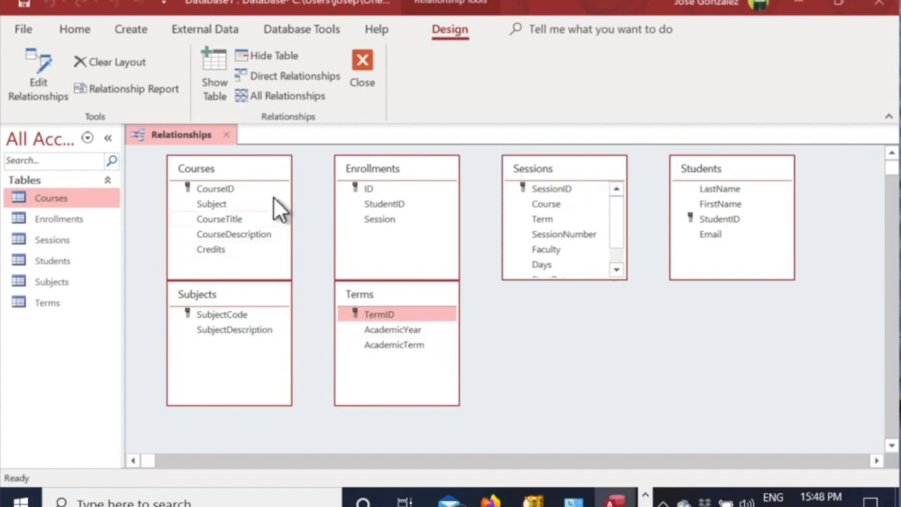
Step: Place Courses and Subjects side by side and relate Subjects' SubjectCode to Courses' Subject, enforcing referential integrity
drag(250, 169, 579, 311)
drag(259, 293, 752, 310)
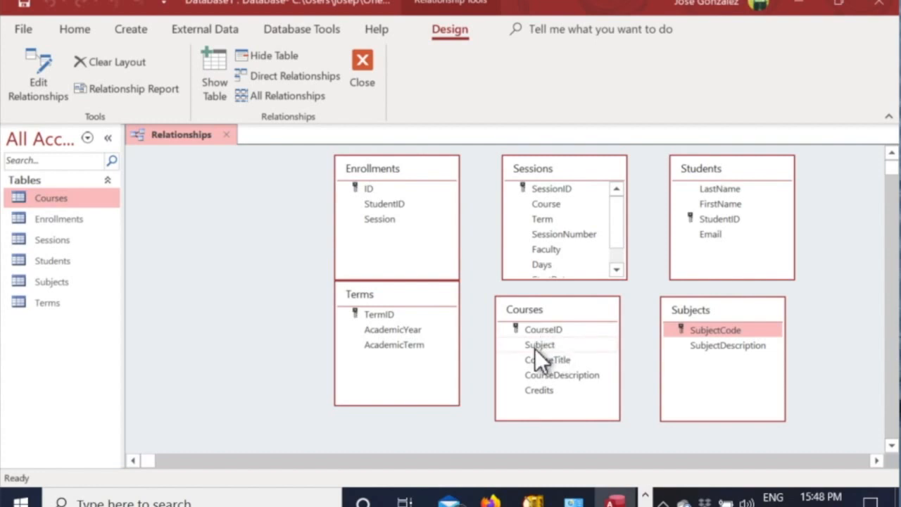
click(691, 327)
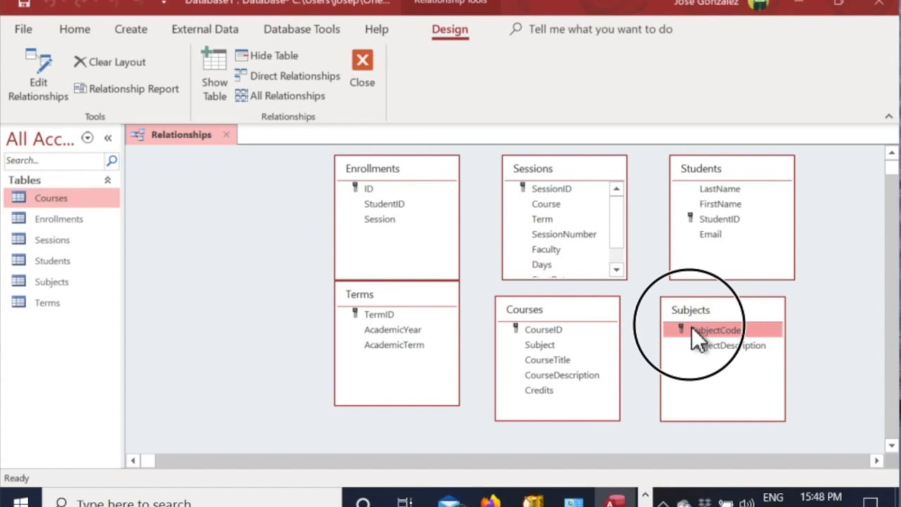
drag(691, 327, 532, 346)
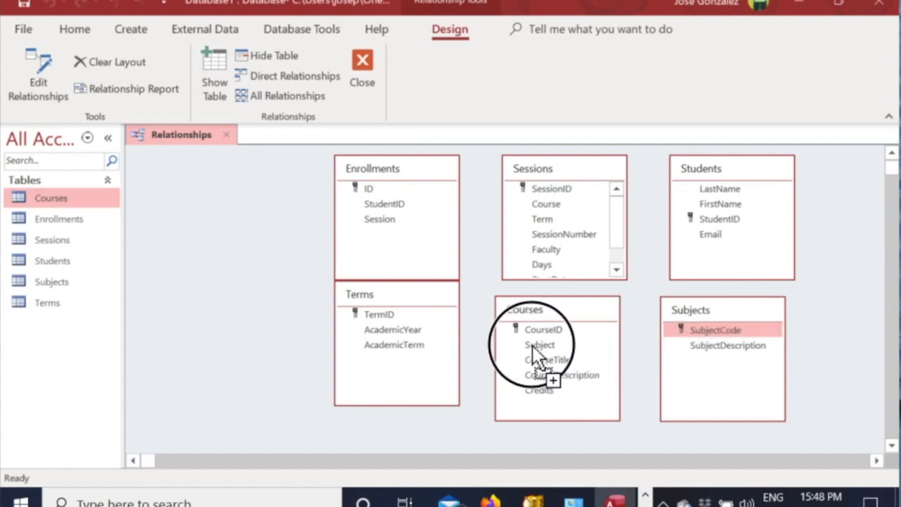
drag(532, 345, 532, 344)
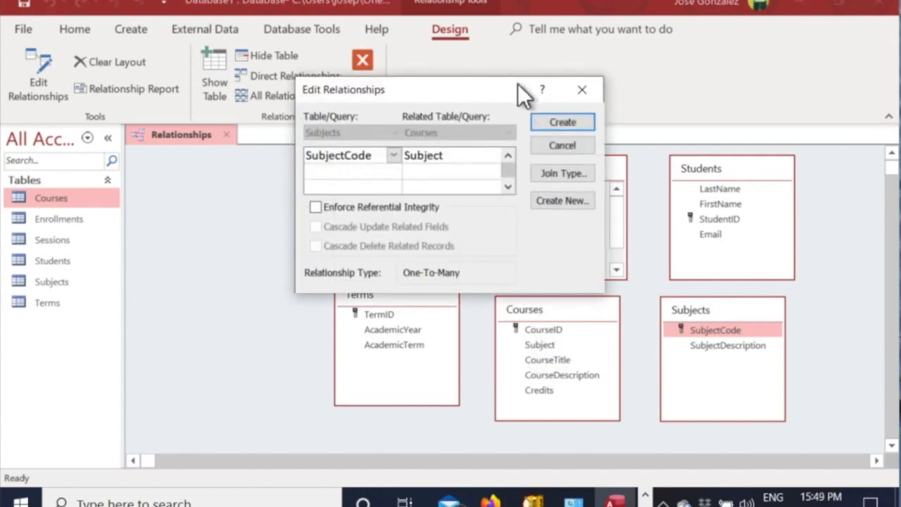
drag(446, 88, 436, 102)
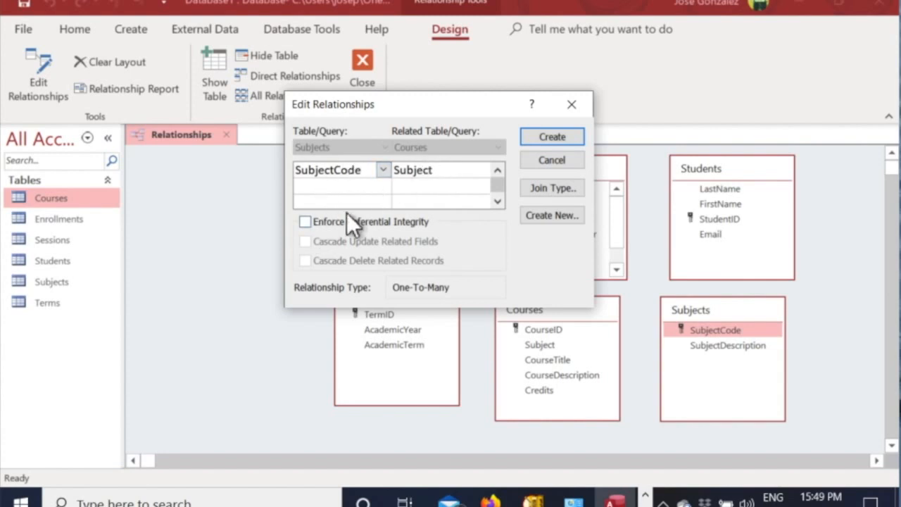
click(306, 222)
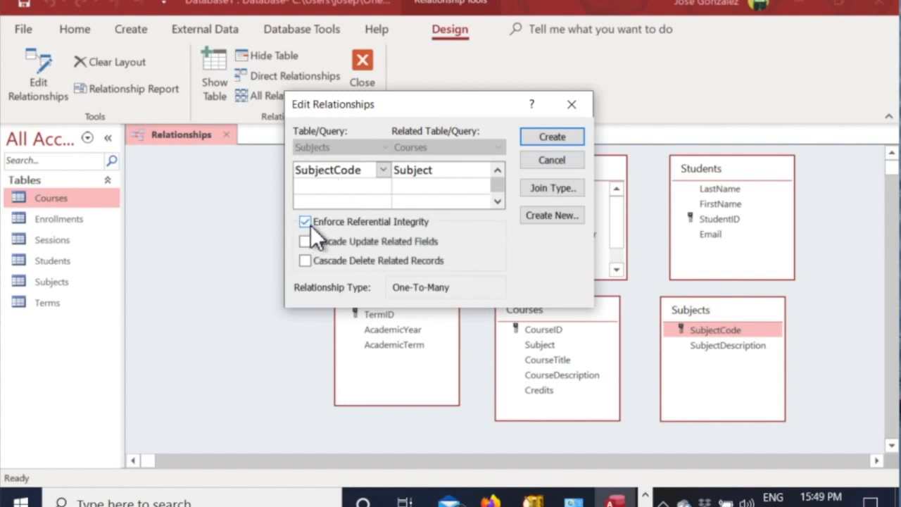
click(545, 138)
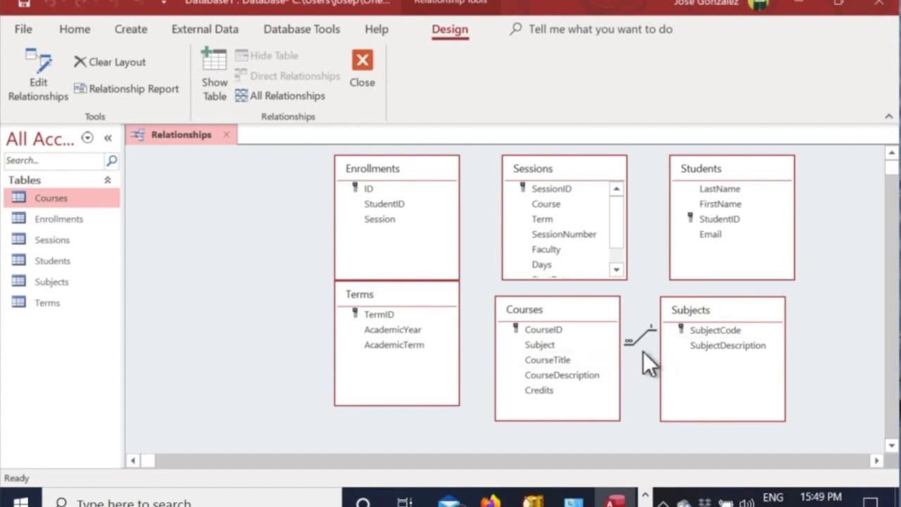
Step: Magnify the join line between Courses and Subjects and open that relationship for editing
key(super+plus)
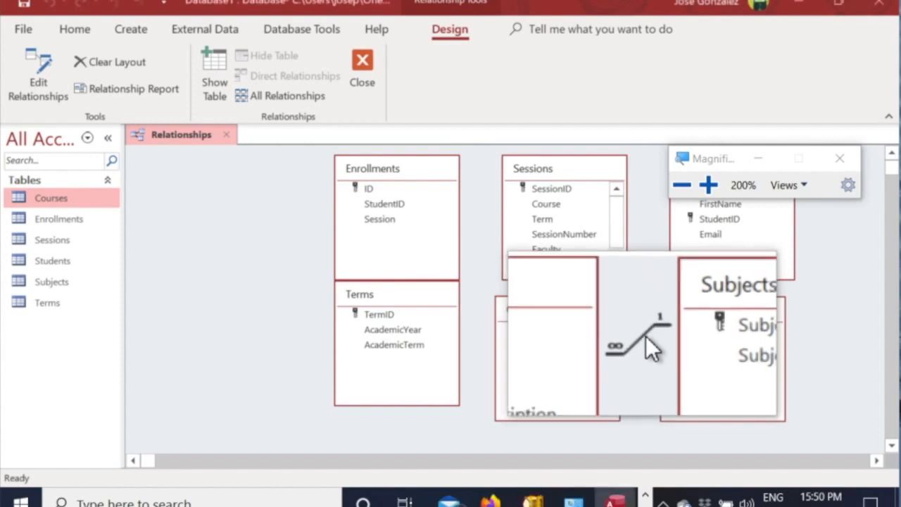
right_click(644, 336)
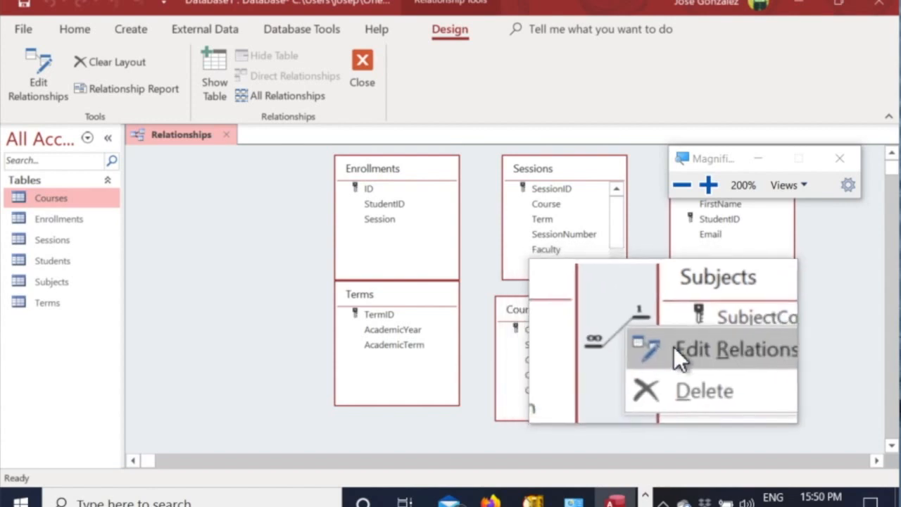
click(681, 349)
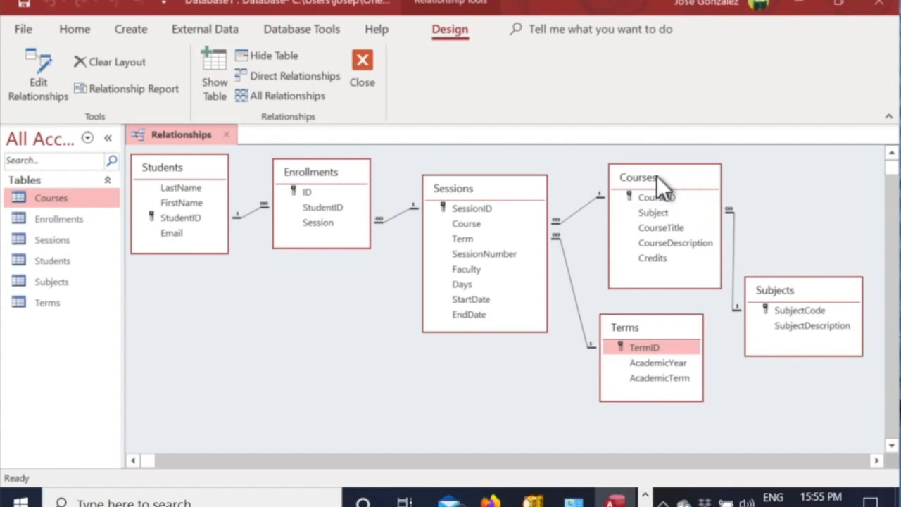
Step: Review how TermID in the Terms table connects to Sessions in the diagram, and close the Relationships window
click(654, 347)
drag(649, 348, 503, 211)
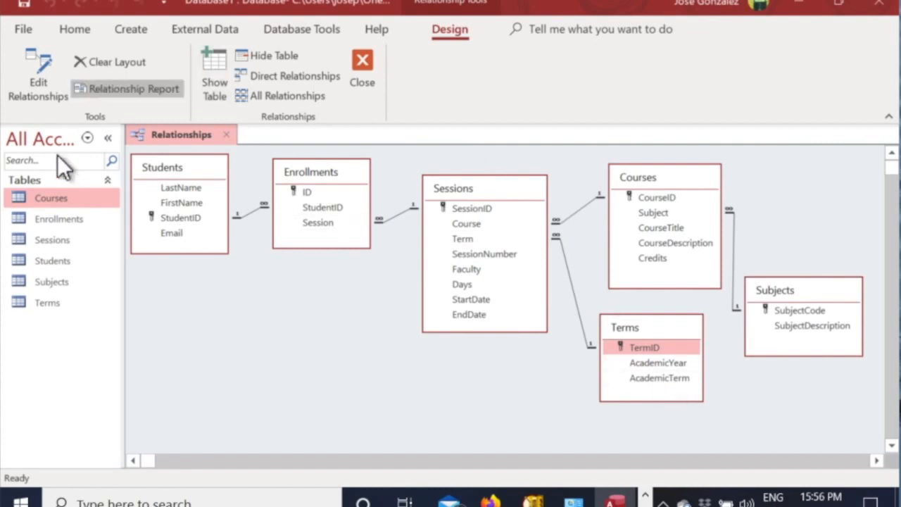
click(229, 135)
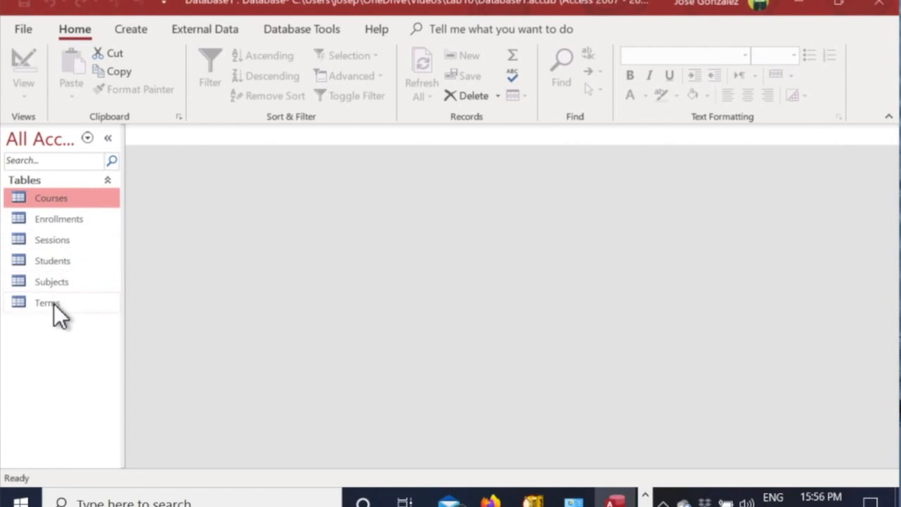
Step: Open the Courses table, review its course records, and close it
double_click(62, 200)
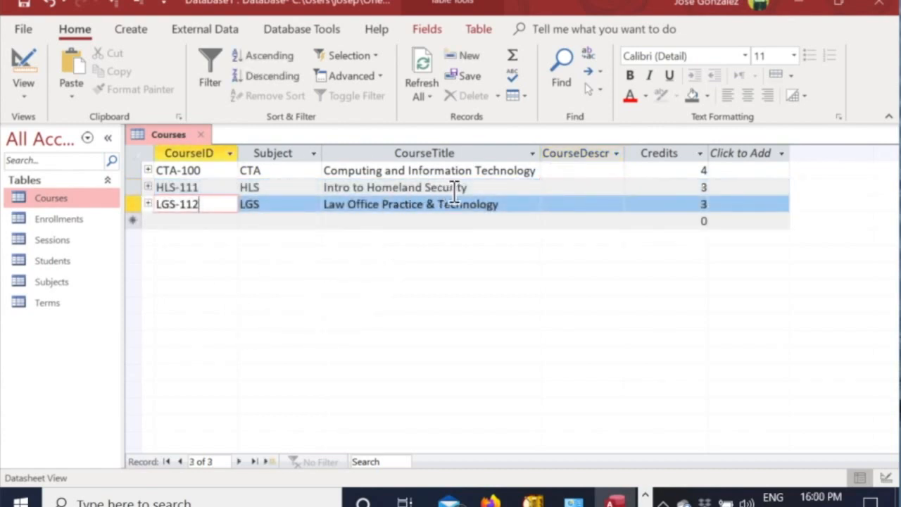
click(451, 187)
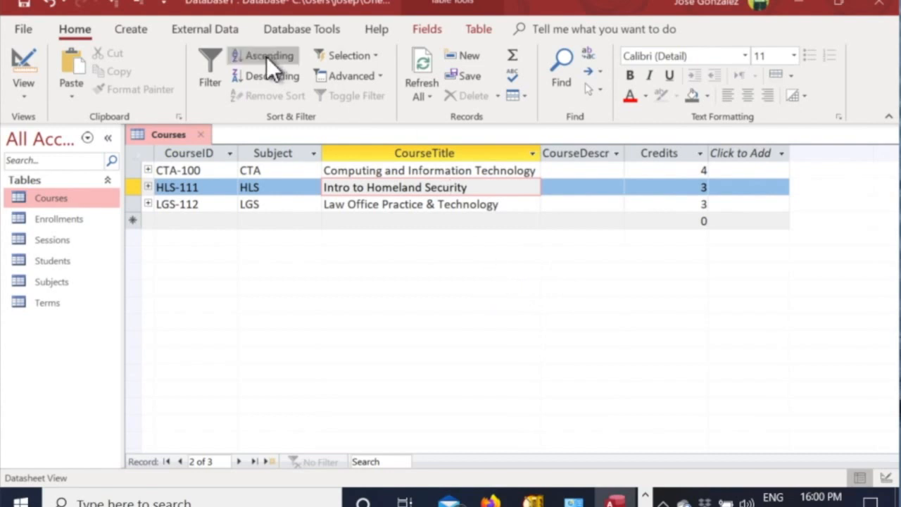
click(202, 135)
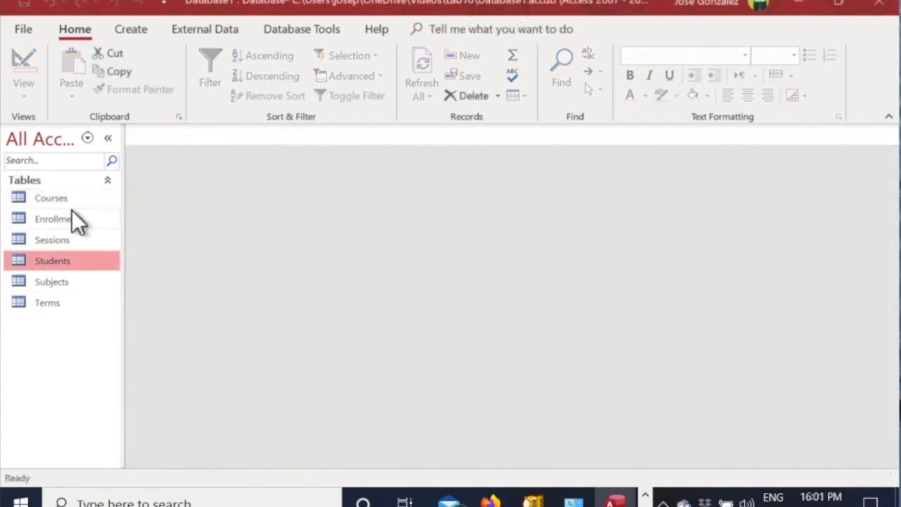
Step: Open the Subjects table and expand the CTA and HLS subjects to view their related courses
double_click(66, 281)
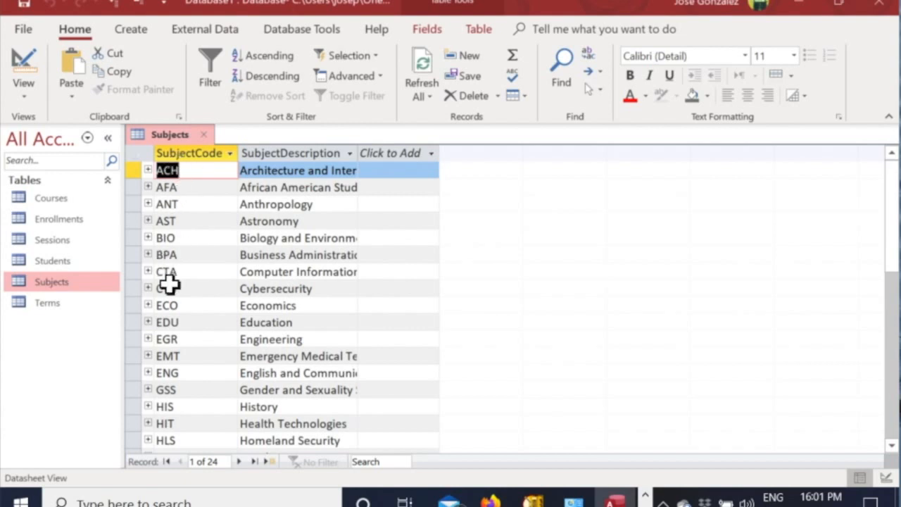
click(149, 273)
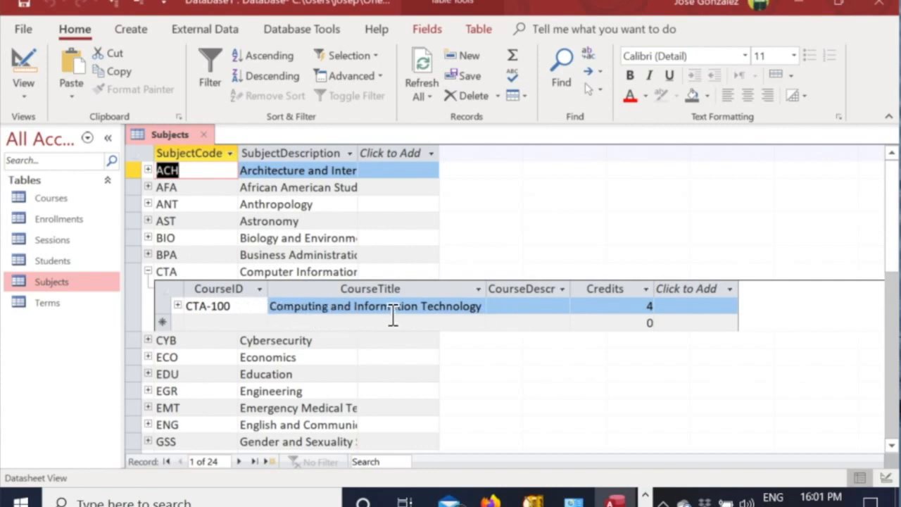
click(148, 271)
drag(895, 268, 895, 282)
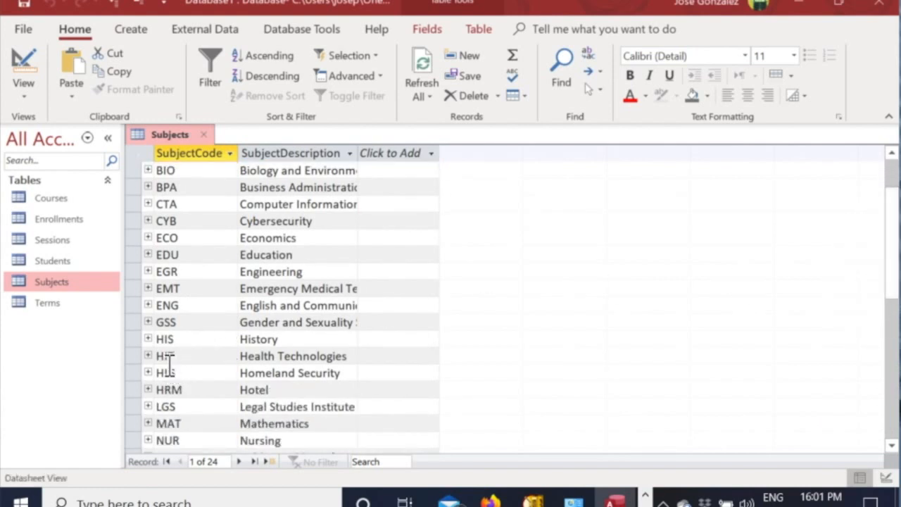
click(150, 374)
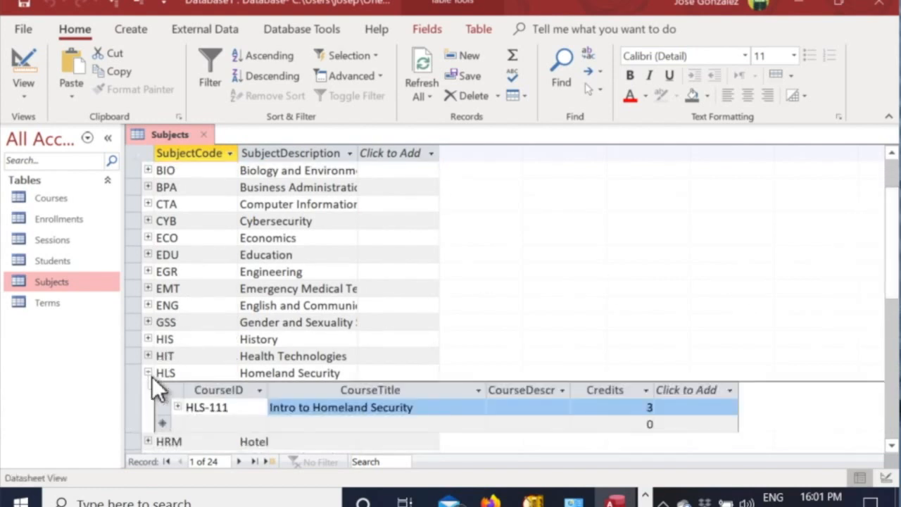
Step: Collapse the HLS subject, and check the related courses of the LGS and ECO subjects, collapsing each one again
click(150, 375)
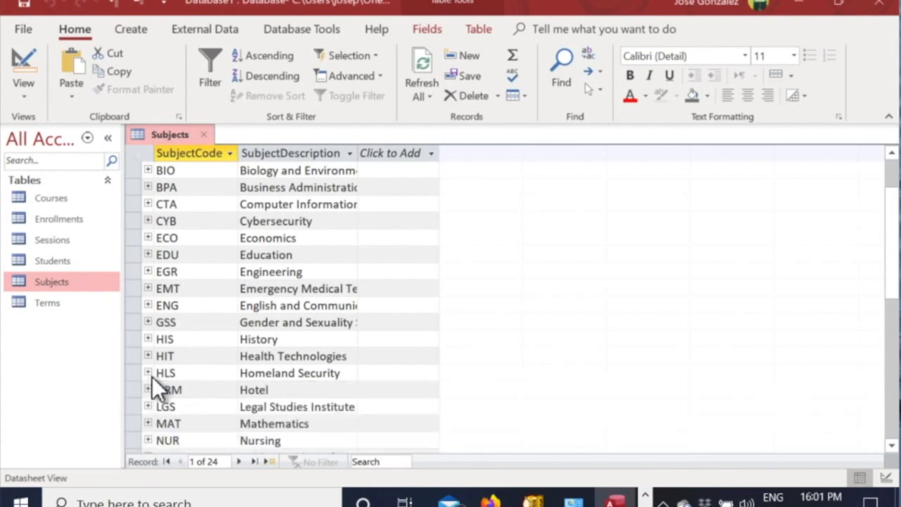
click(149, 407)
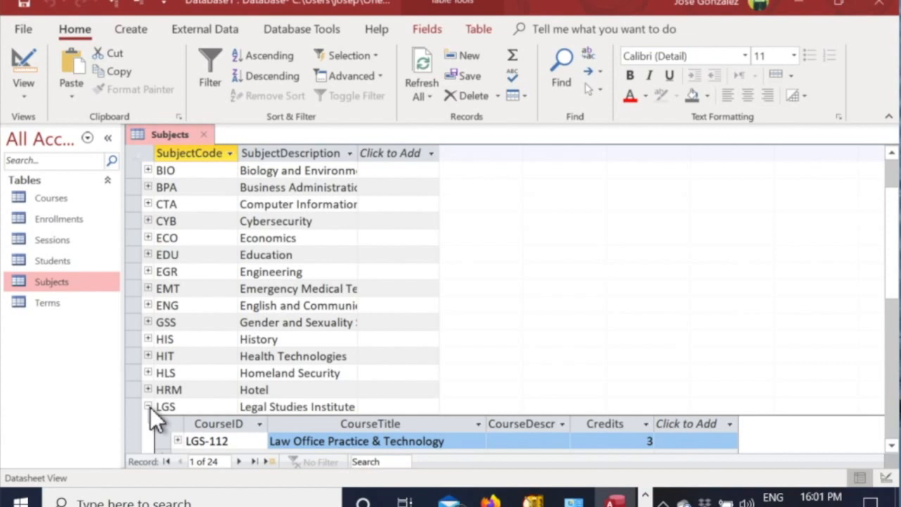
click(149, 407)
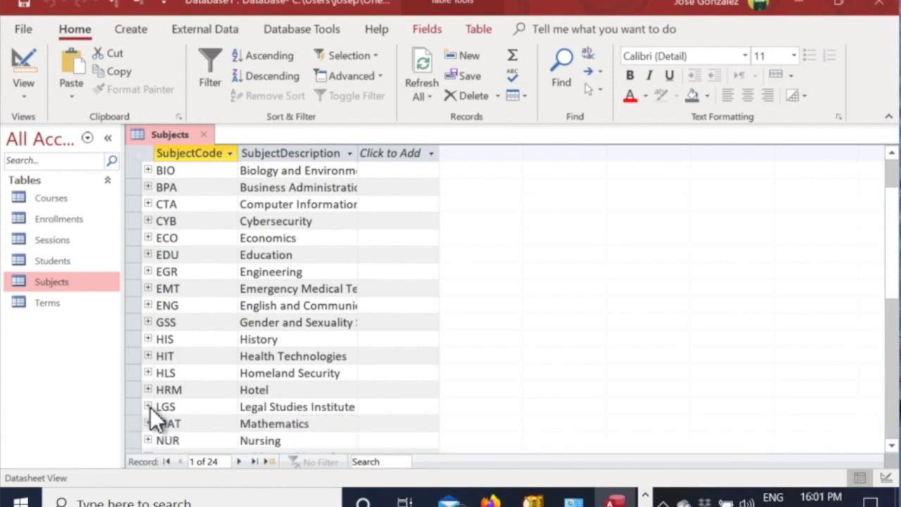
click(149, 239)
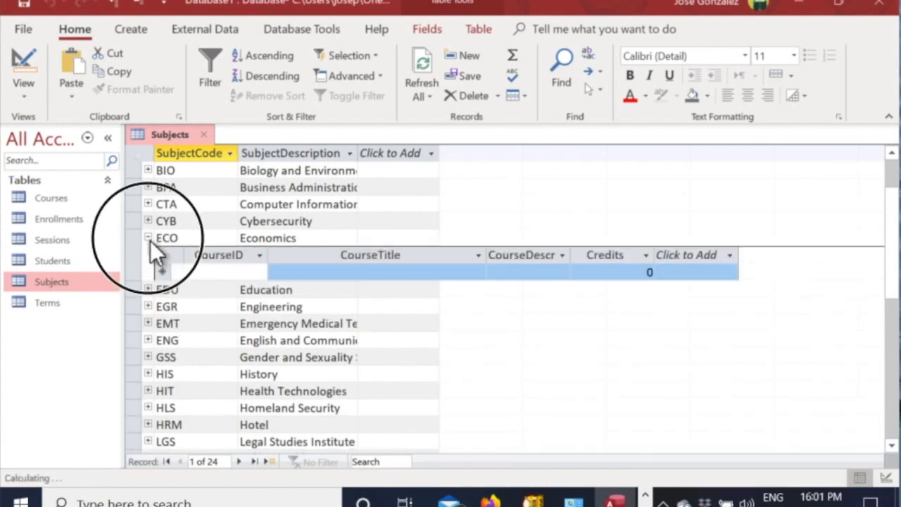
click(149, 239)
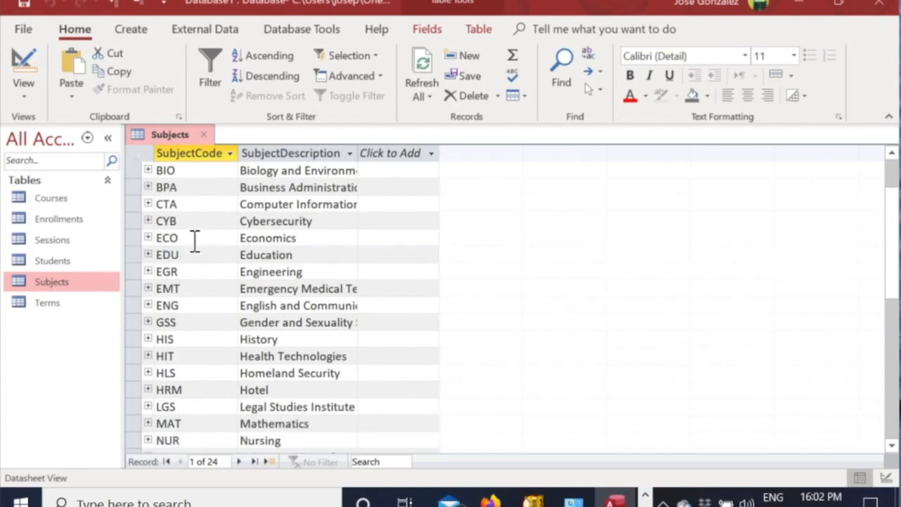
Step: Open the Courses table and add a session under CTA-100 with term 2016FA, session number 001 and faculty Professor G
double_click(67, 198)
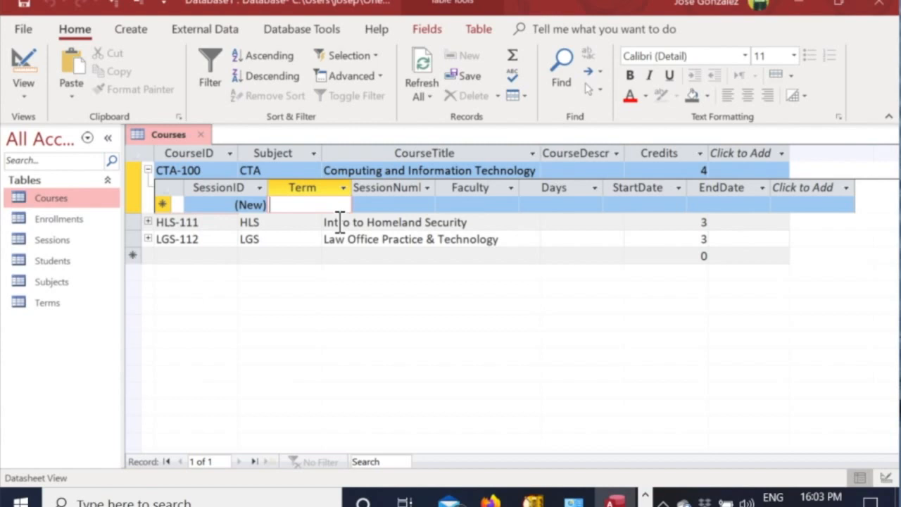
text(201)
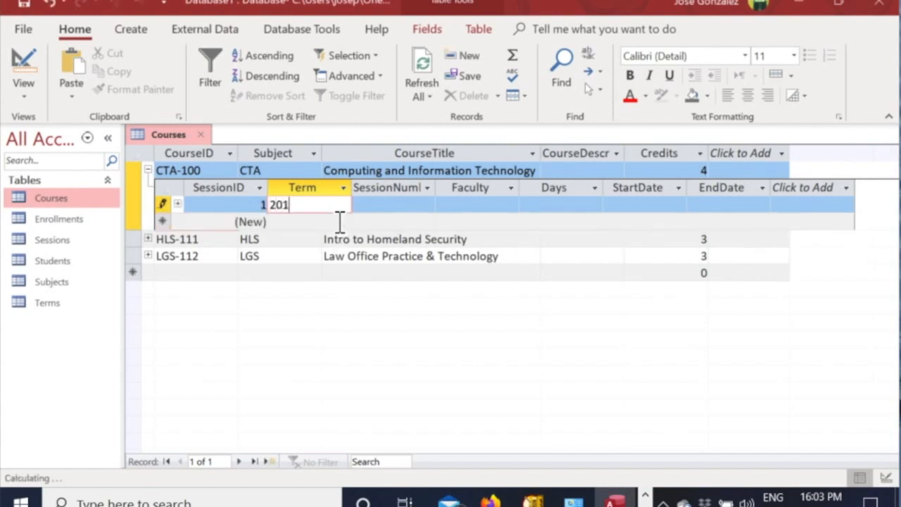
text(6FA)
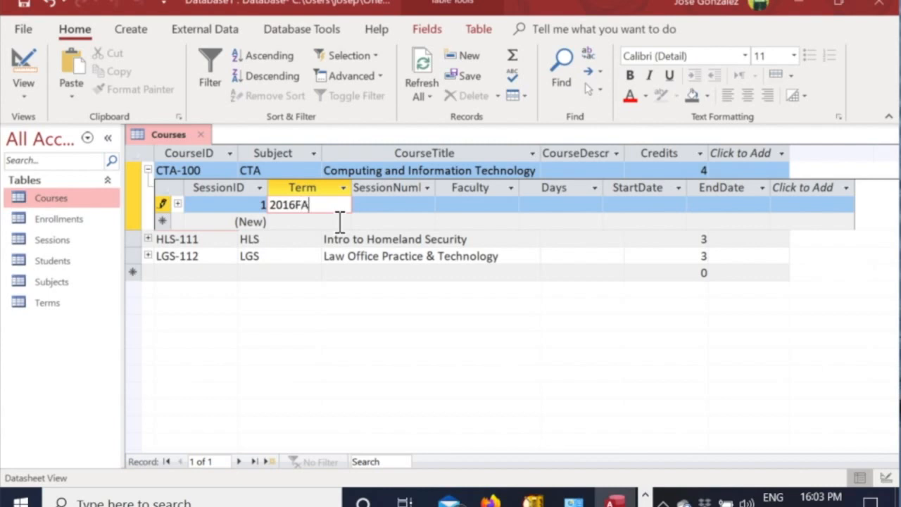
key(Tab)
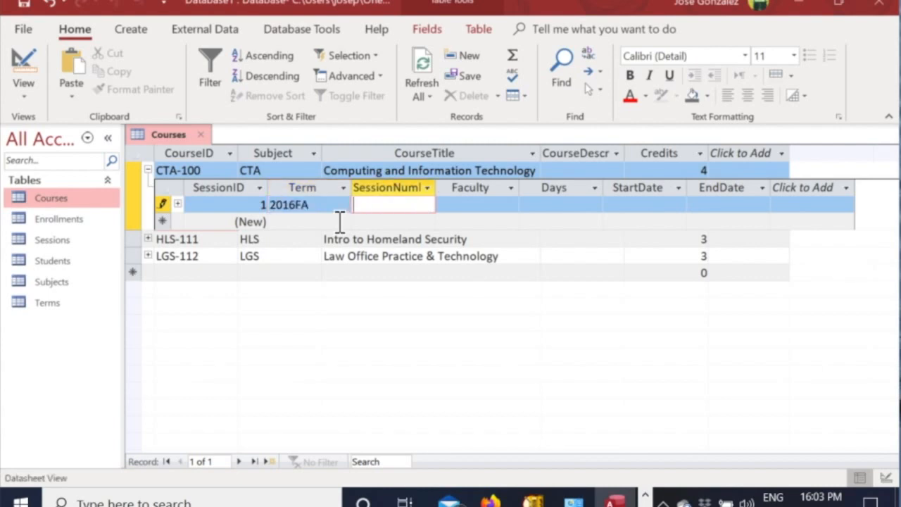
text(001)
click(477, 205)
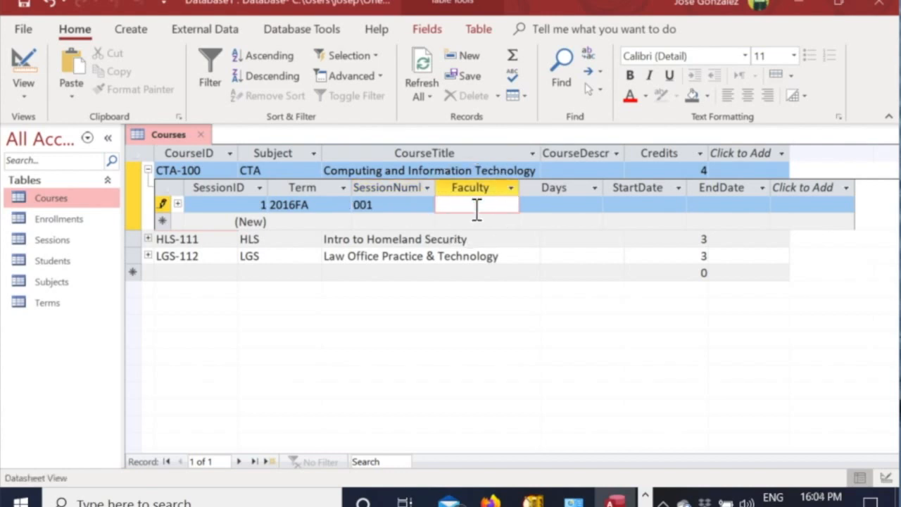
text(Professor G)
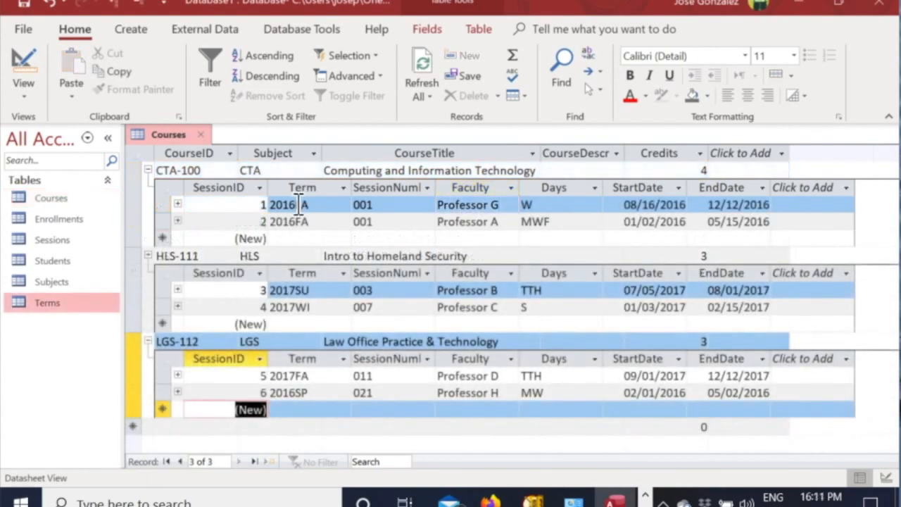